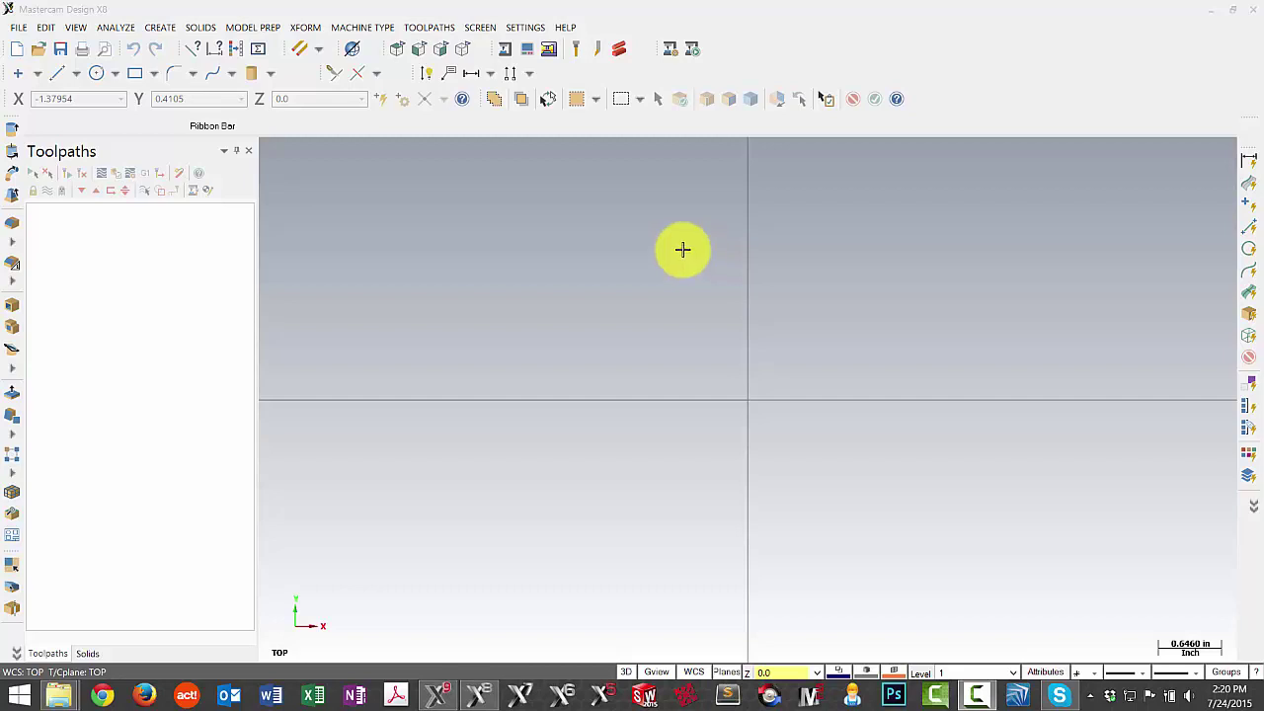
Step: Load the FADAL 4X MILL_FANUC OIMD.mmd-8 machine in X8 and expand Machine Group-1's Properties
{"action": "left_click", "coordinate": [369, 31]}
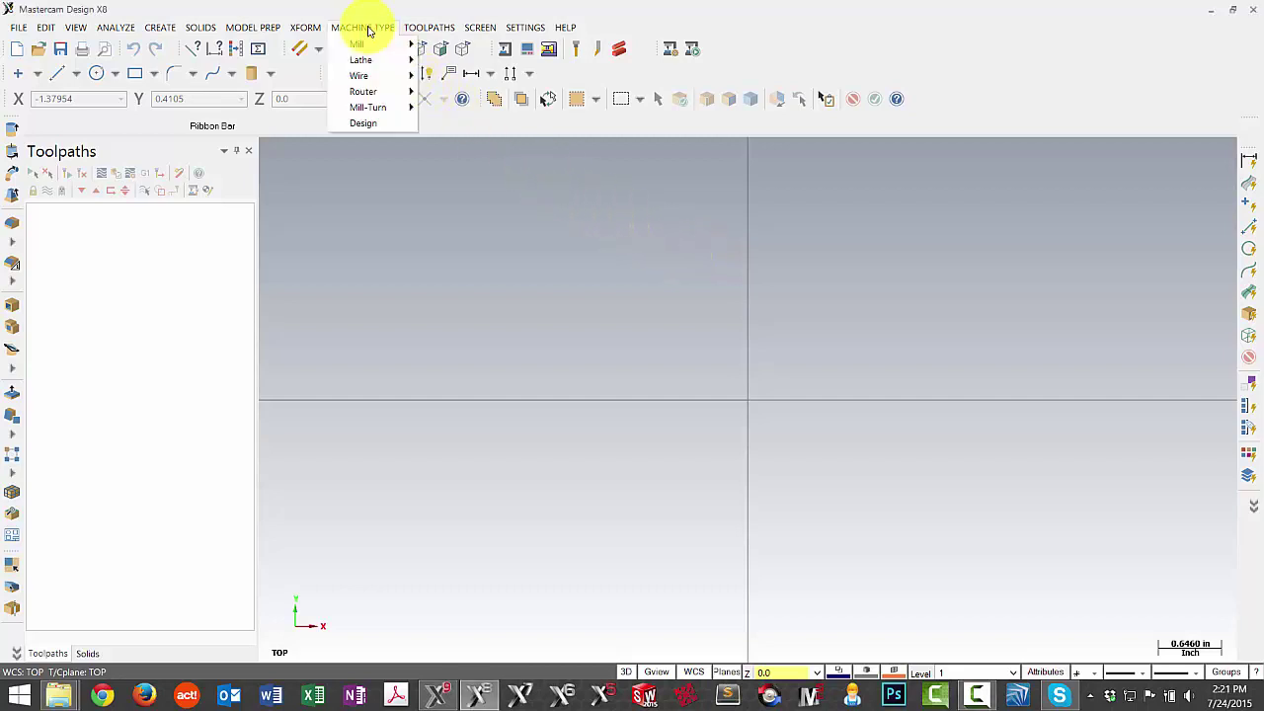
{"action": "mouse_move", "coordinate": [373, 47]}
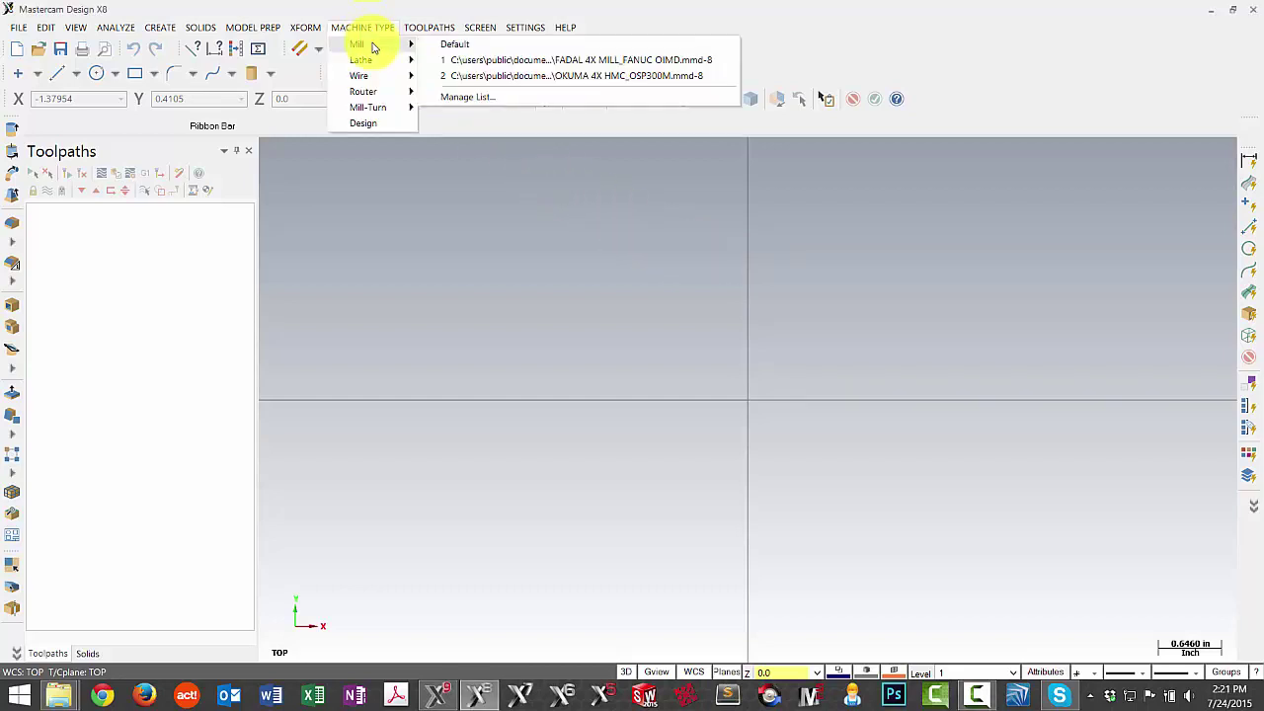
{"action": "left_click", "coordinate": [519, 66]}
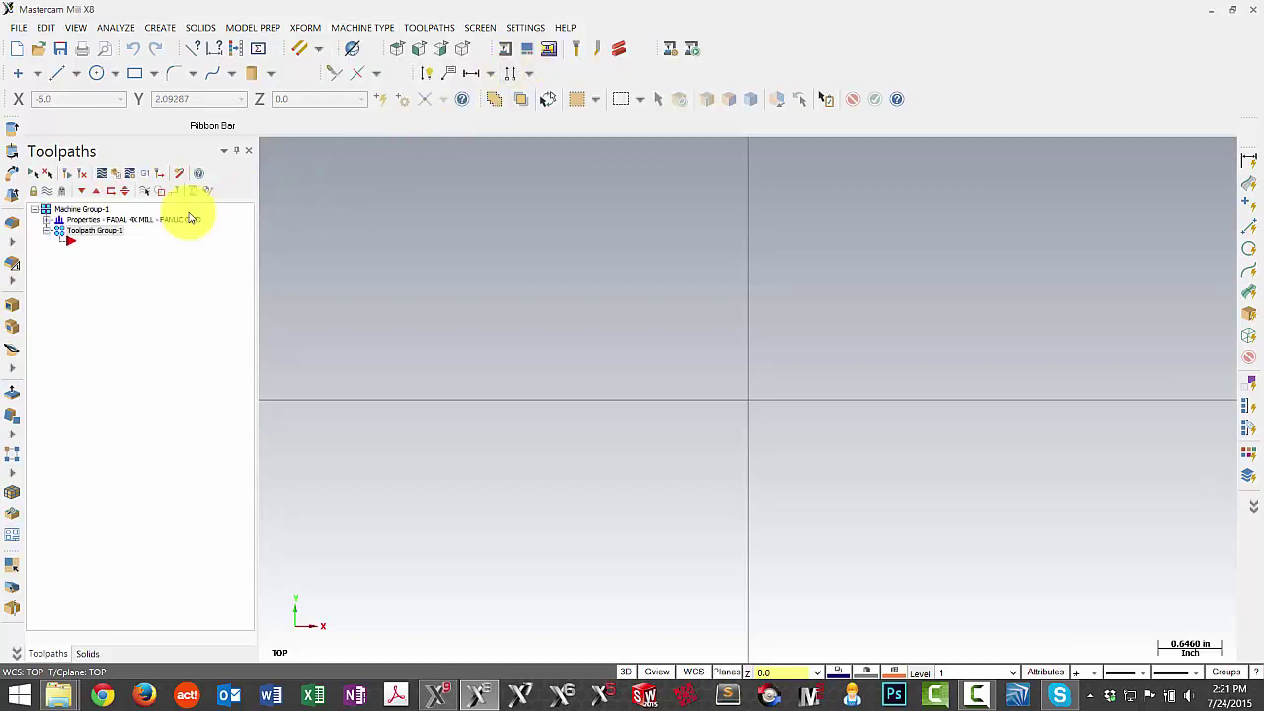
{"action": "left_click", "coordinate": [46, 221]}
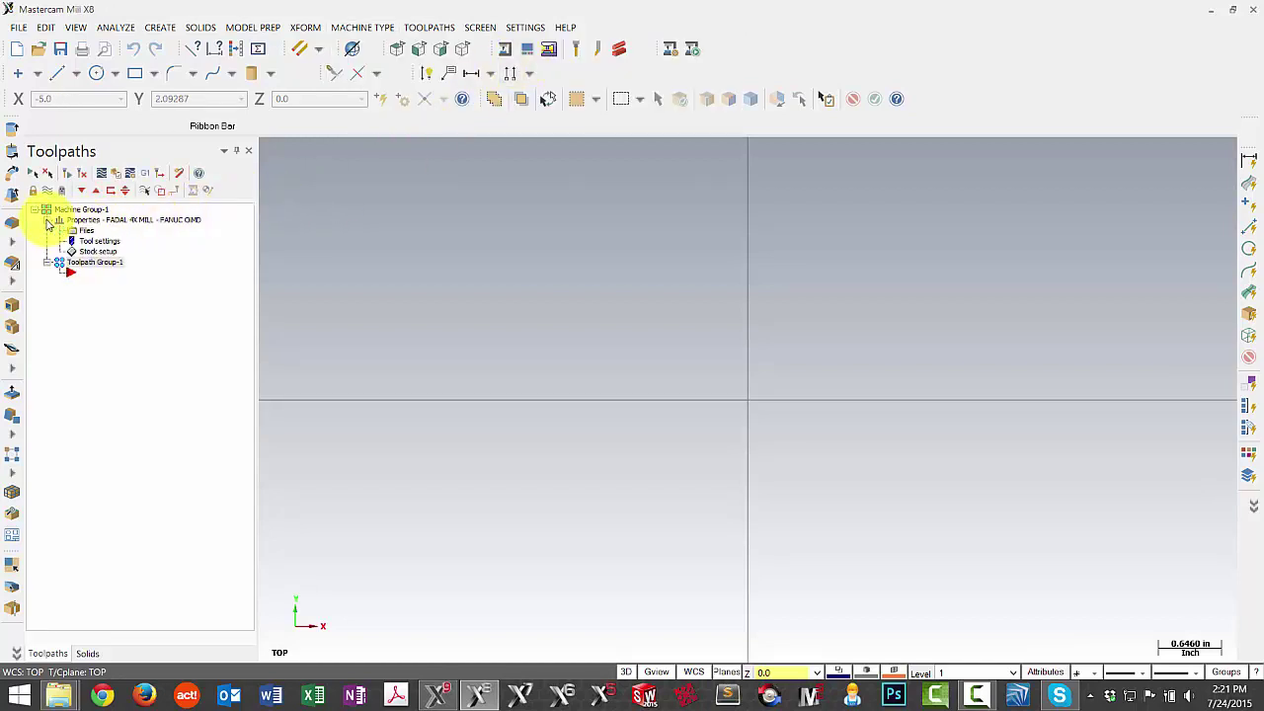
{"action": "left_click", "coordinate": [94, 220]}
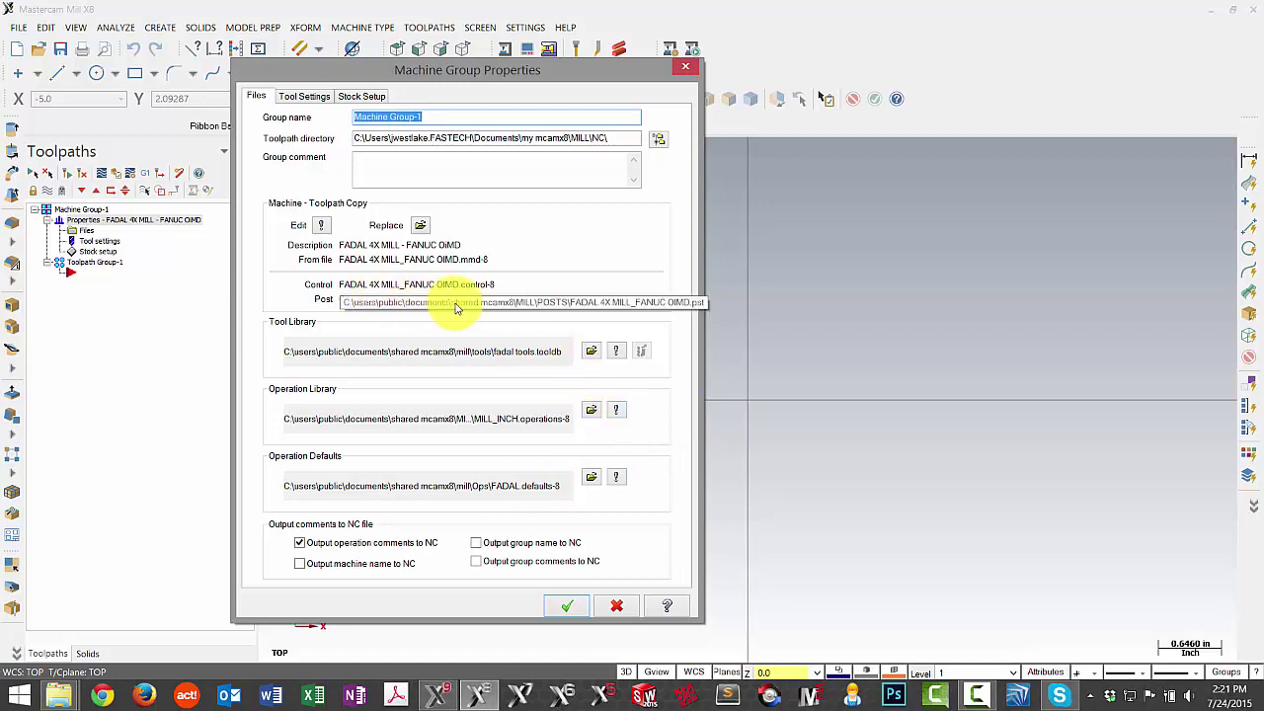
{"action": "left_click", "coordinate": [569, 606]}
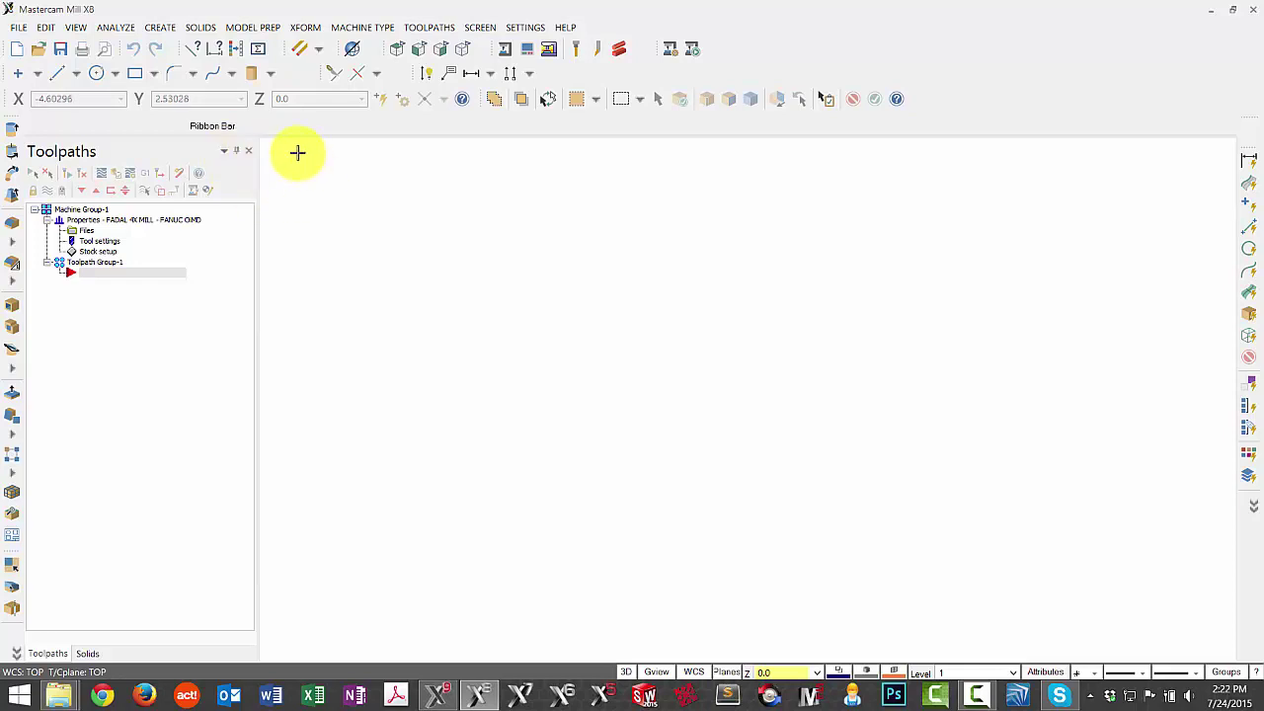
Step: Open the shared Mastercam X8 folder in Explorer with the desktop exposed beside it
{"action": "left_click", "coordinate": [17, 30]}
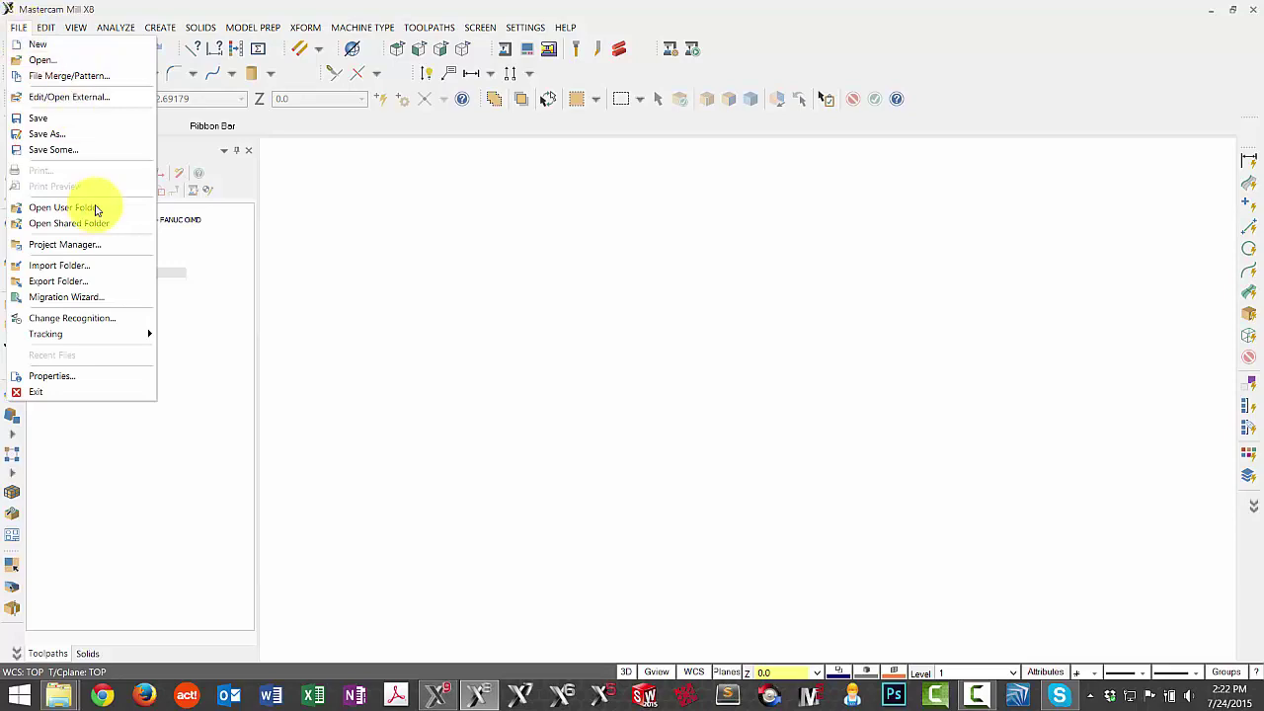
{"action": "left_click", "coordinate": [96, 228]}
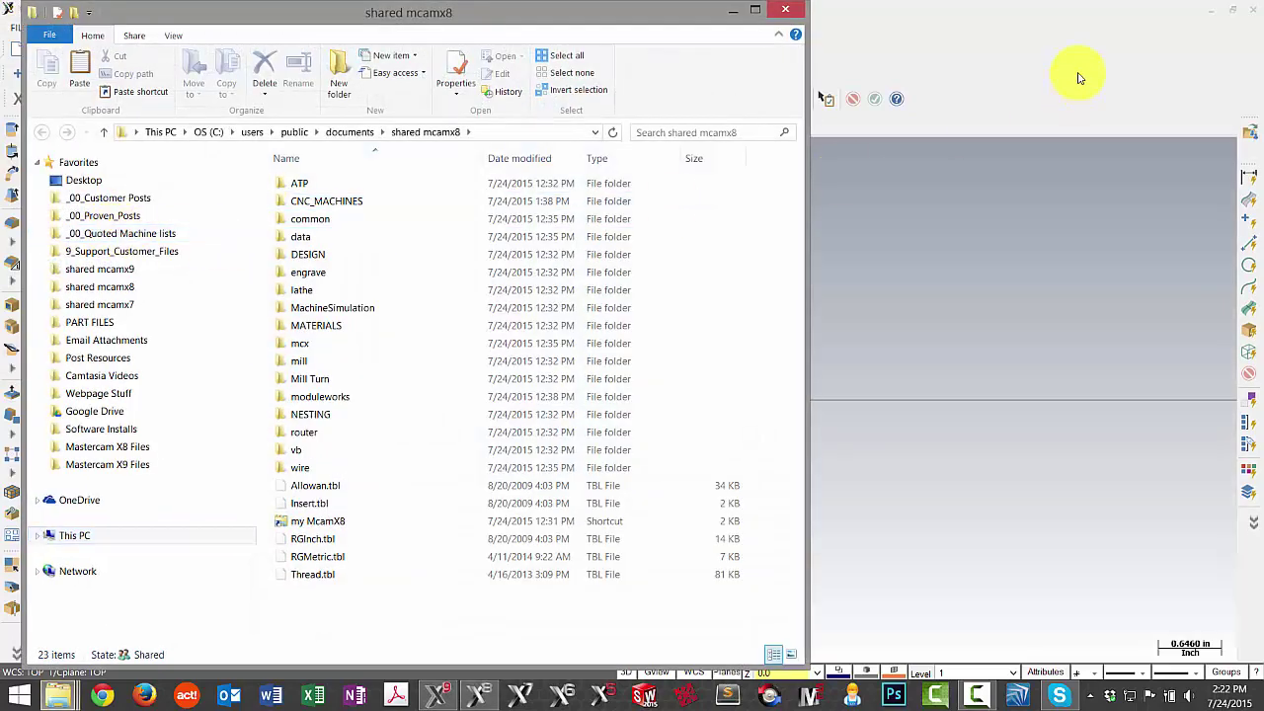
{"action": "left_click", "coordinate": [1212, 10]}
{"action": "left_click_drag", "start_coordinate": [640, 16], "coordinate": [929, 19]}
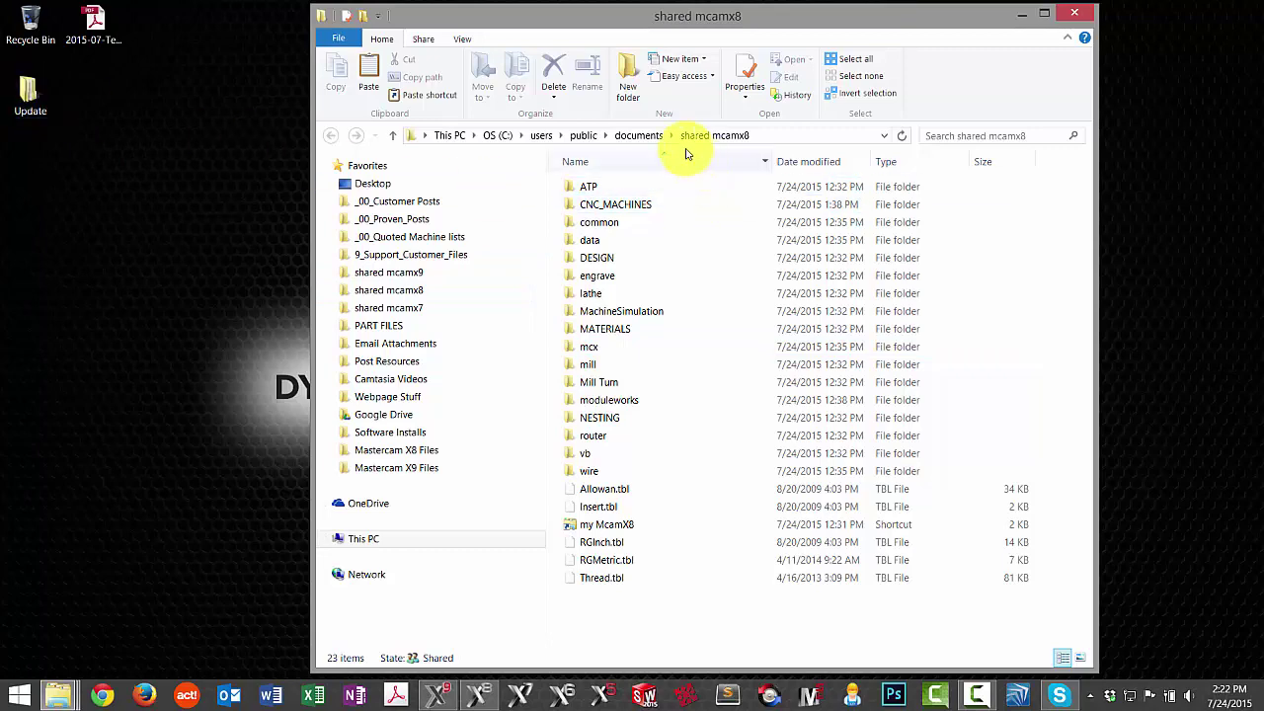
Step: Copy shared mcamx8 from public documents into the desktop Update folder
{"action": "left_click", "coordinate": [647, 138]}
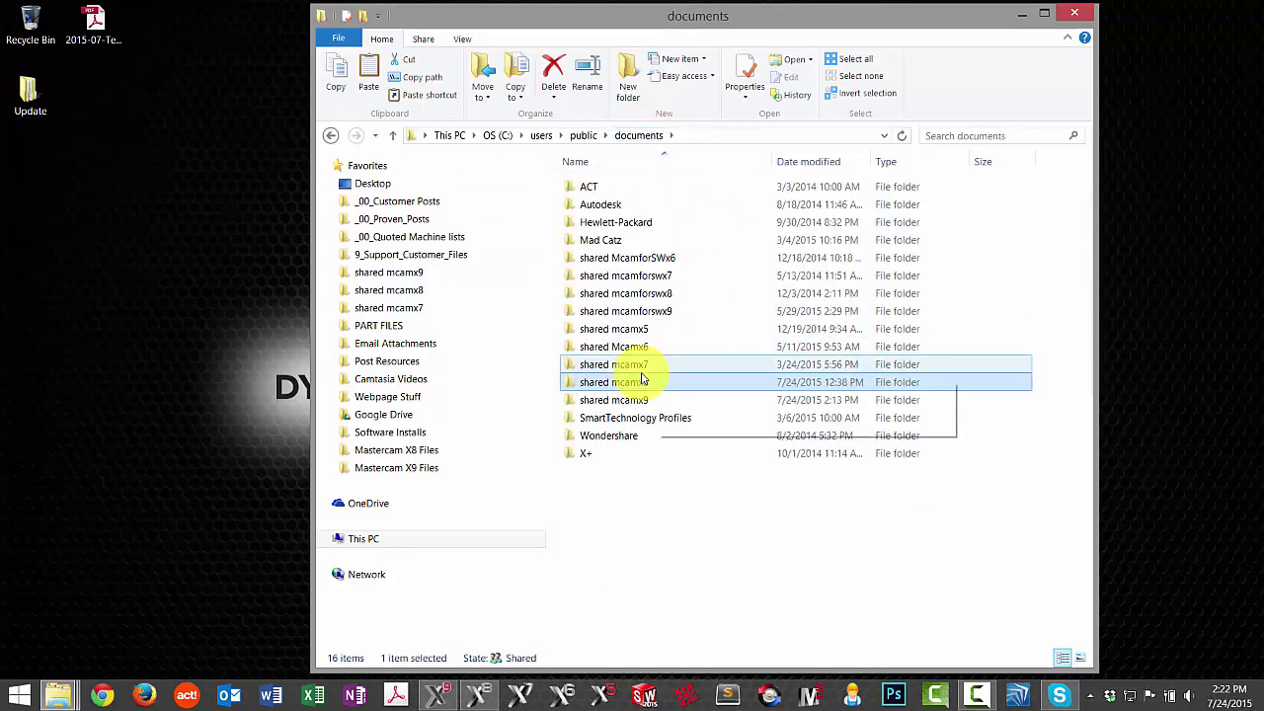
{"action": "left_click_drag", "start_coordinate": [622, 388], "coordinate": [35, 112]}
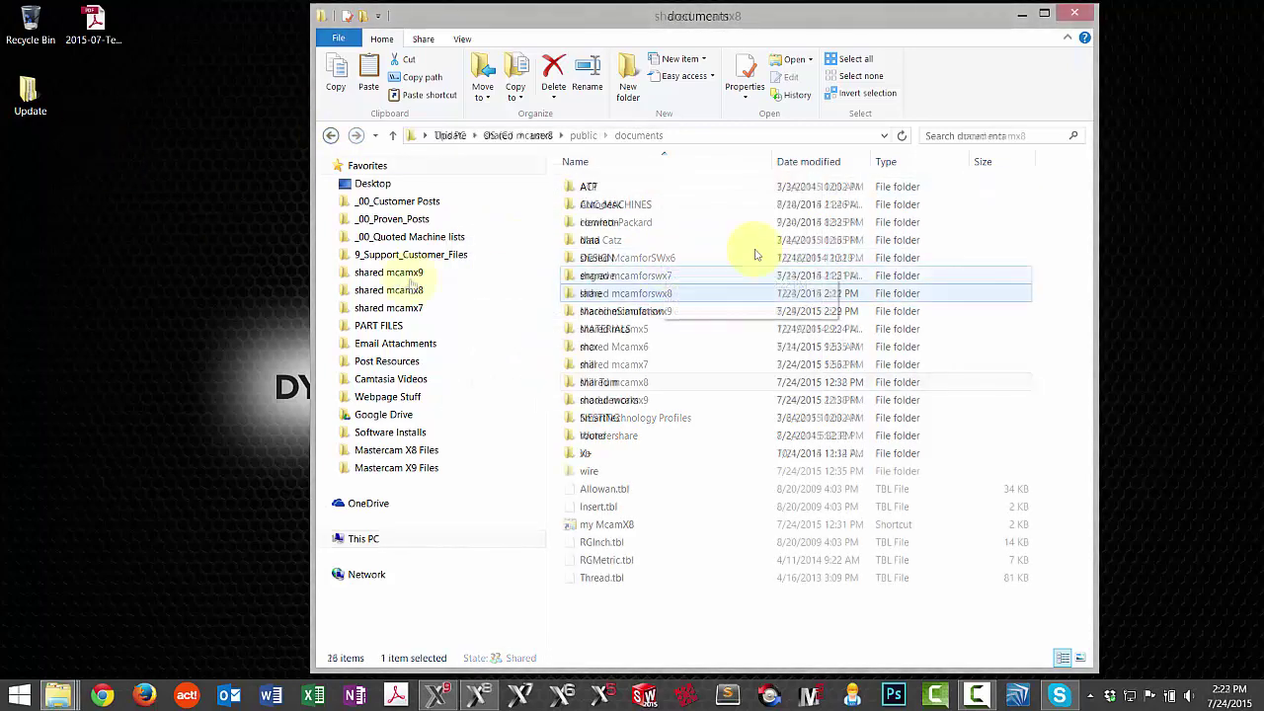
{"action": "left_click", "coordinate": [1022, 14]}
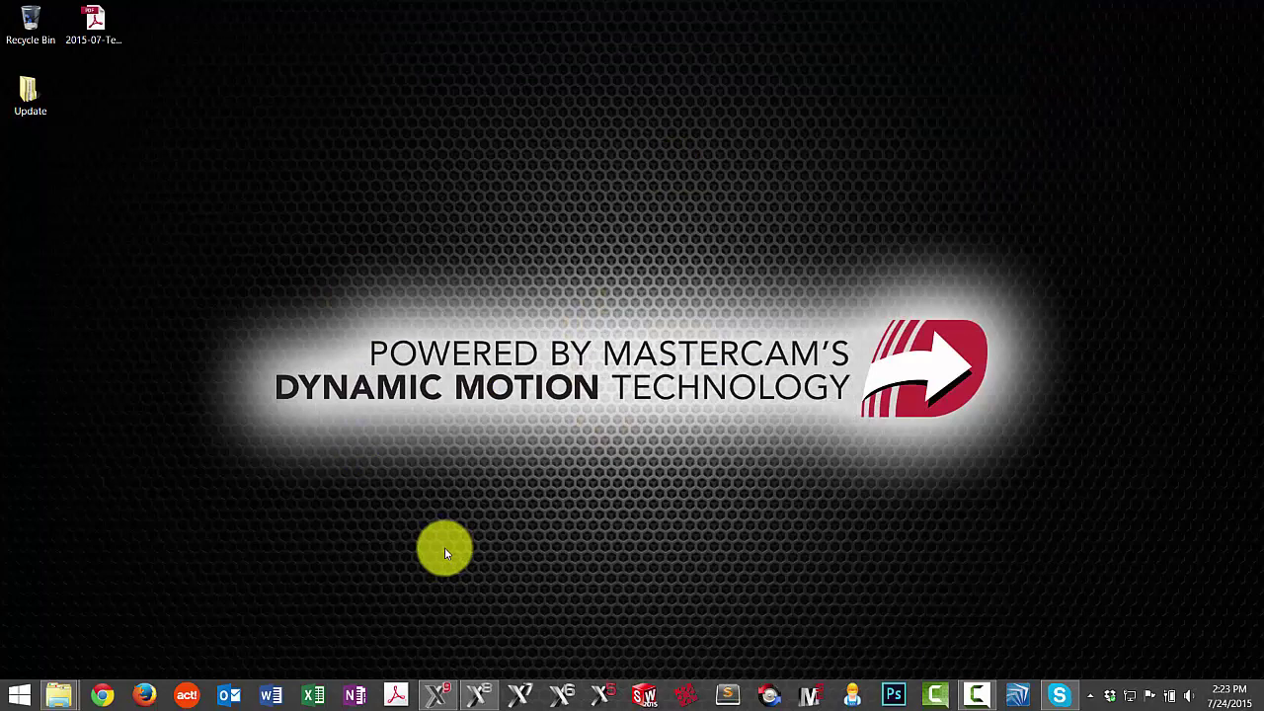
Step: Launch Mastercam X9's Migration Wizard and choose the Advanced option
{"action": "left_click", "coordinate": [439, 696]}
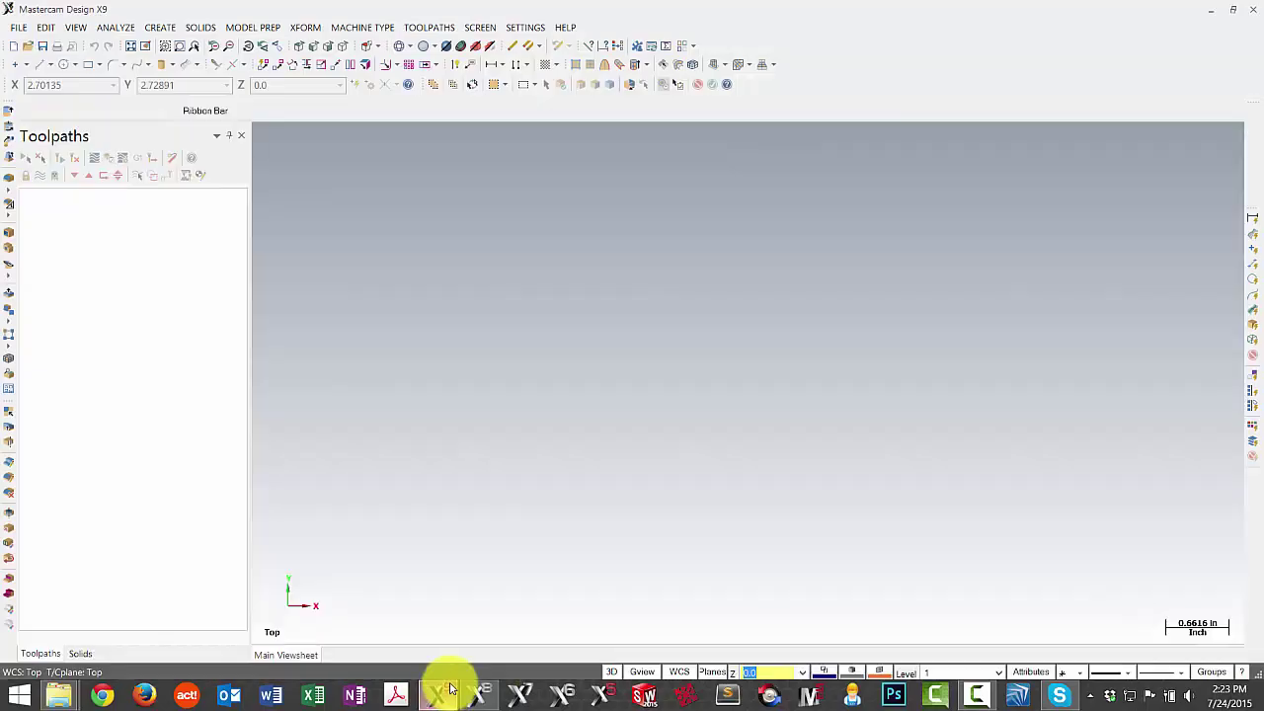
{"action": "left_click", "coordinate": [17, 28]}
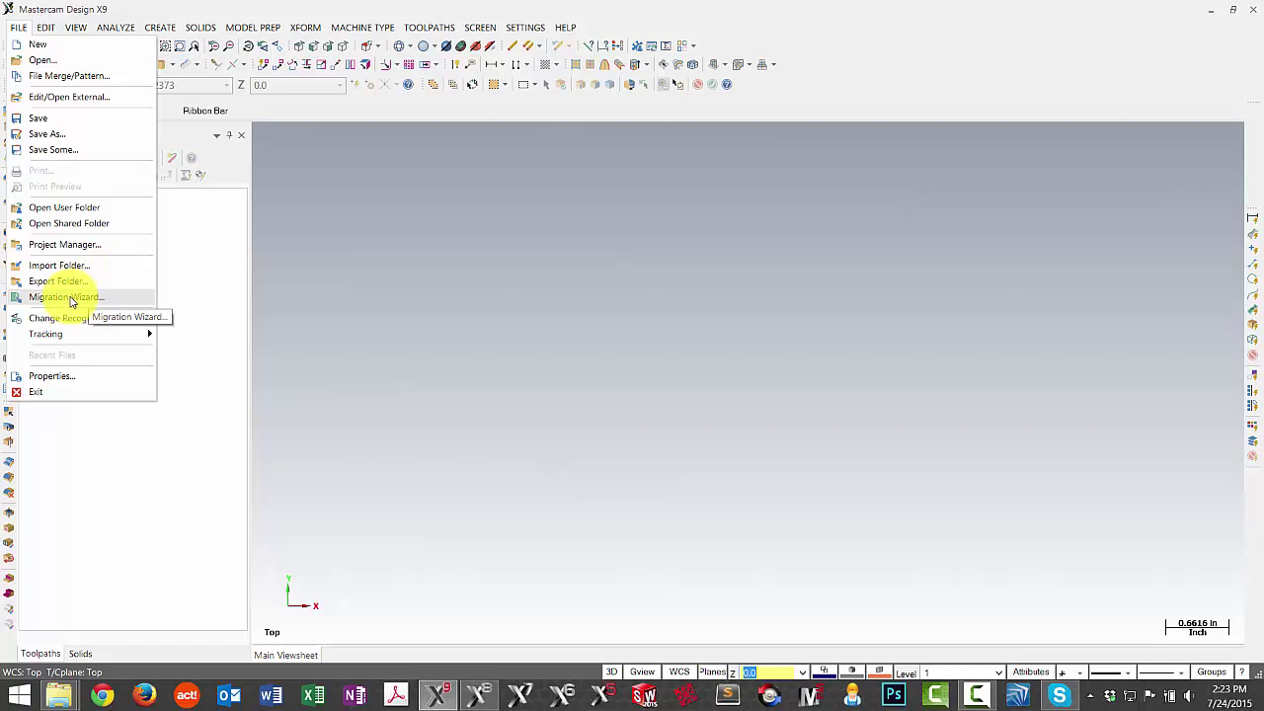
{"action": "left_click", "coordinate": [70, 302]}
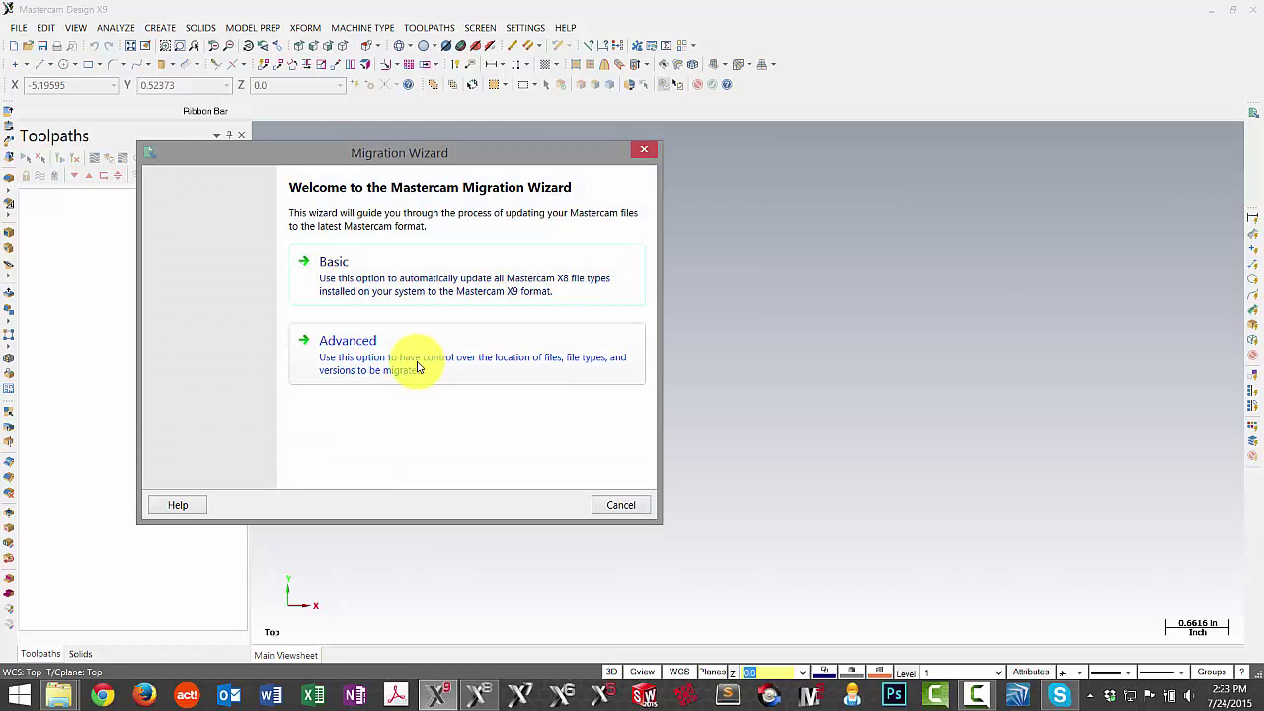
{"action": "left_click", "coordinate": [417, 367]}
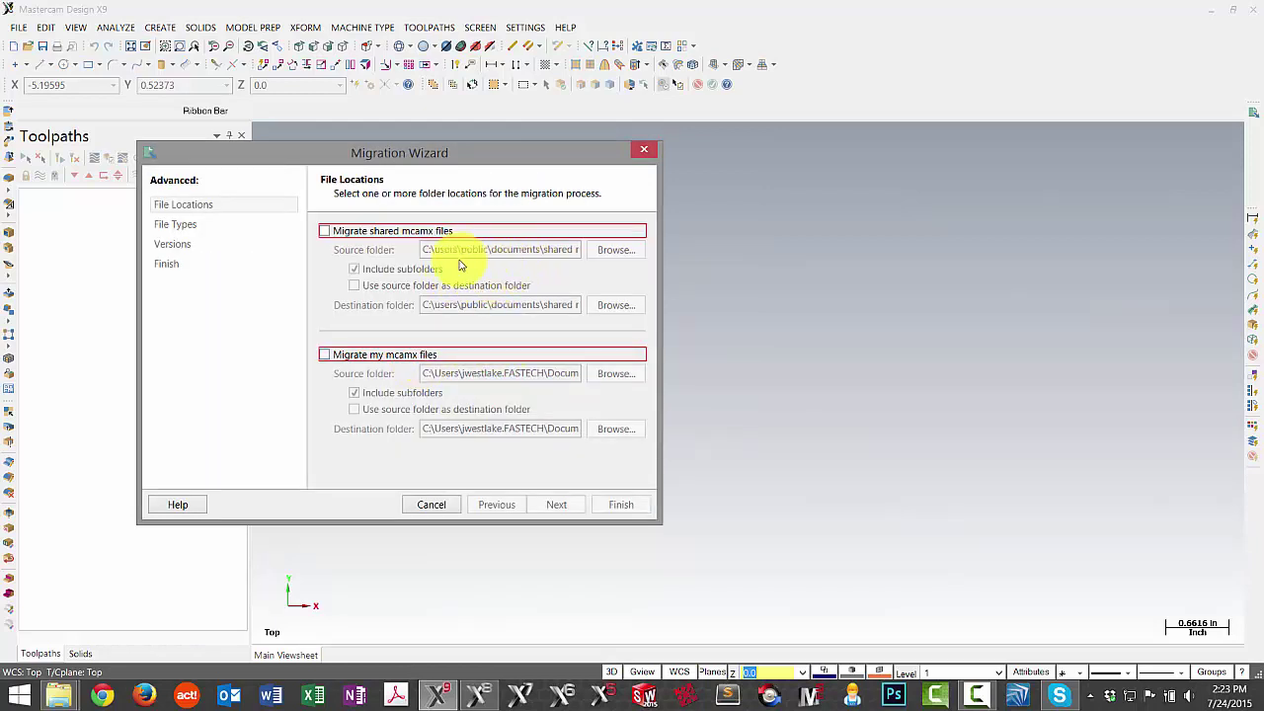
Step: Enable shared mcamx file migration from Desktop > Update > shared mcamx8 and toggle Include subfolders
{"action": "left_click", "coordinate": [323, 231]}
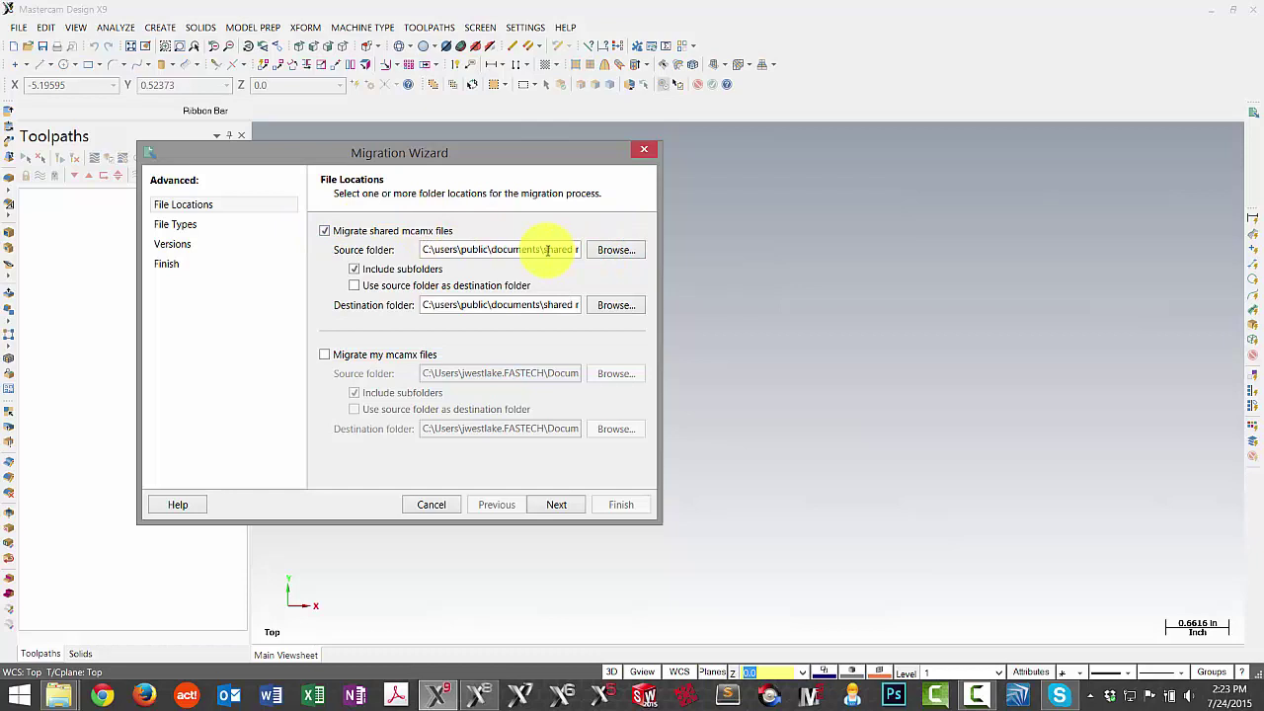
{"action": "left_click", "coordinate": [620, 253]}
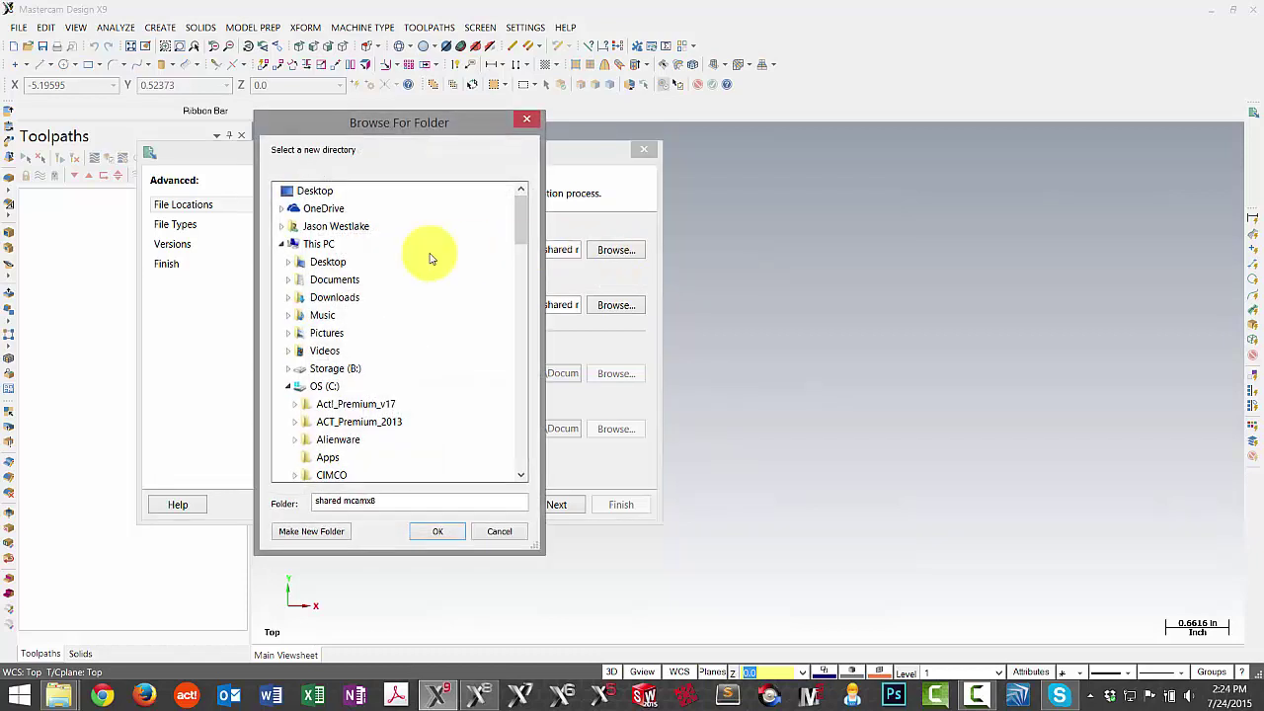
{"action": "left_click", "coordinate": [292, 245]}
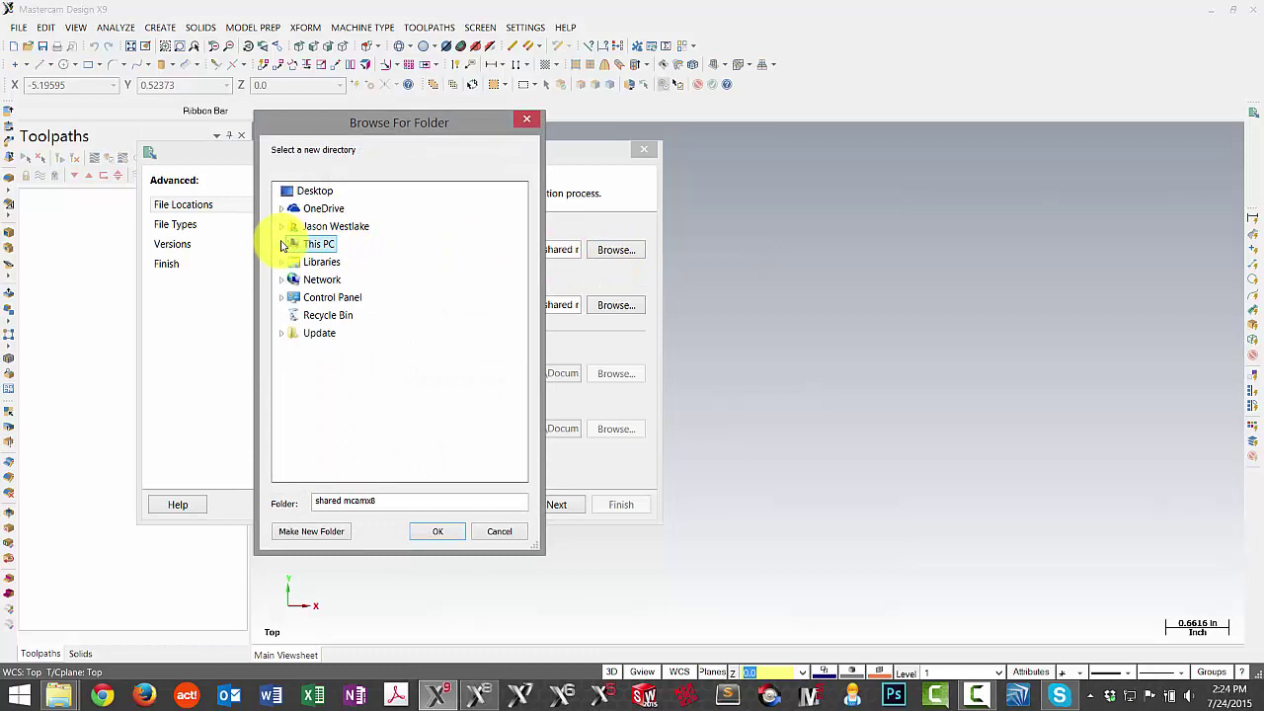
{"action": "left_click", "coordinate": [319, 334]}
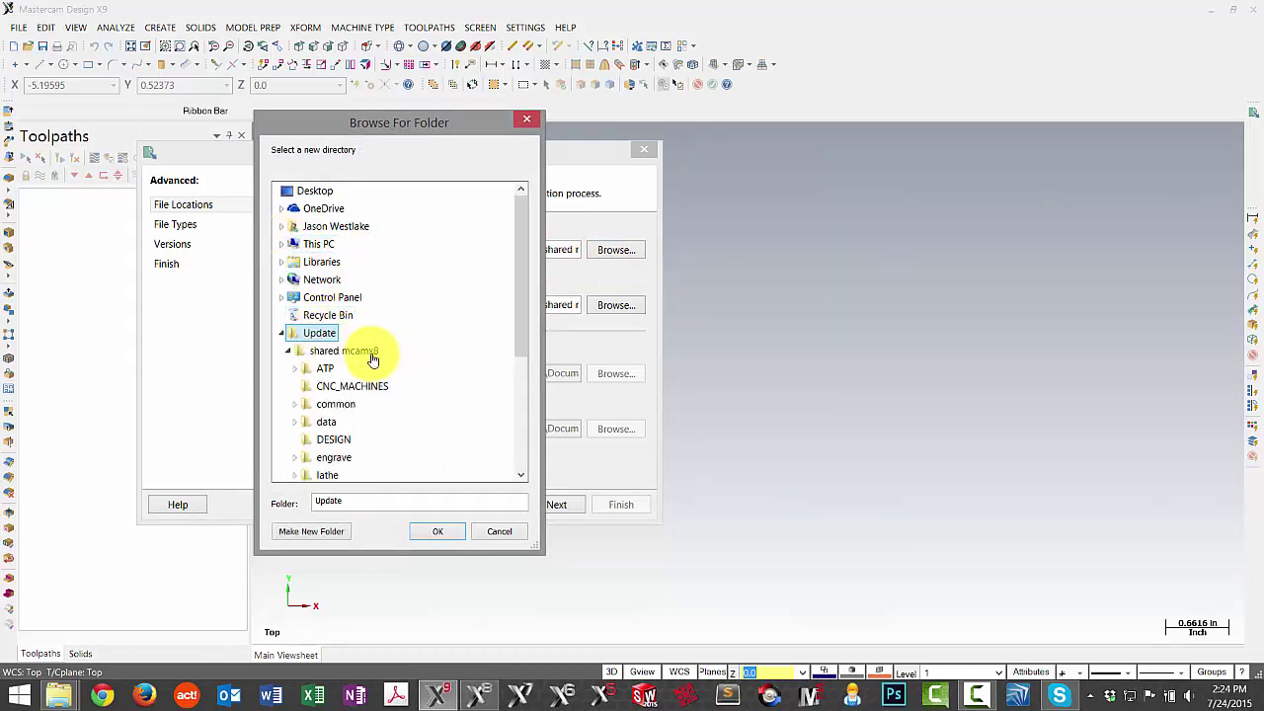
{"action": "left_click", "coordinate": [355, 352]}
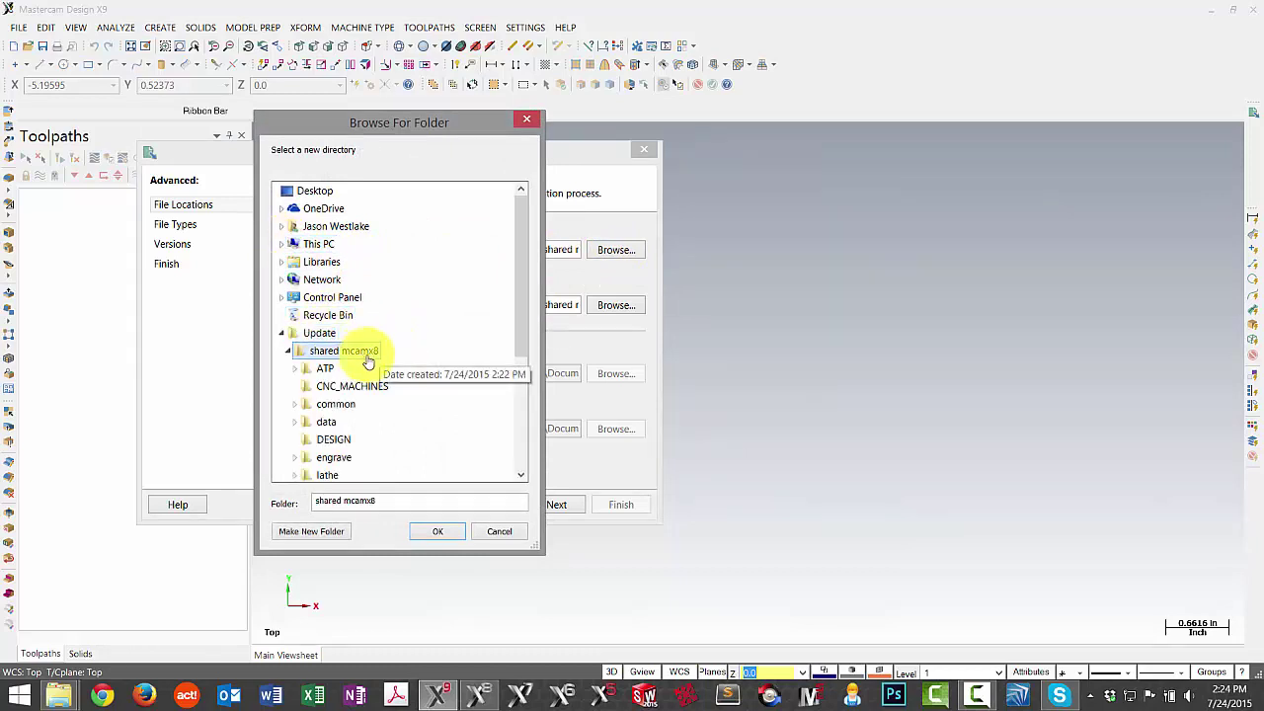
{"action": "left_click", "coordinate": [450, 531]}
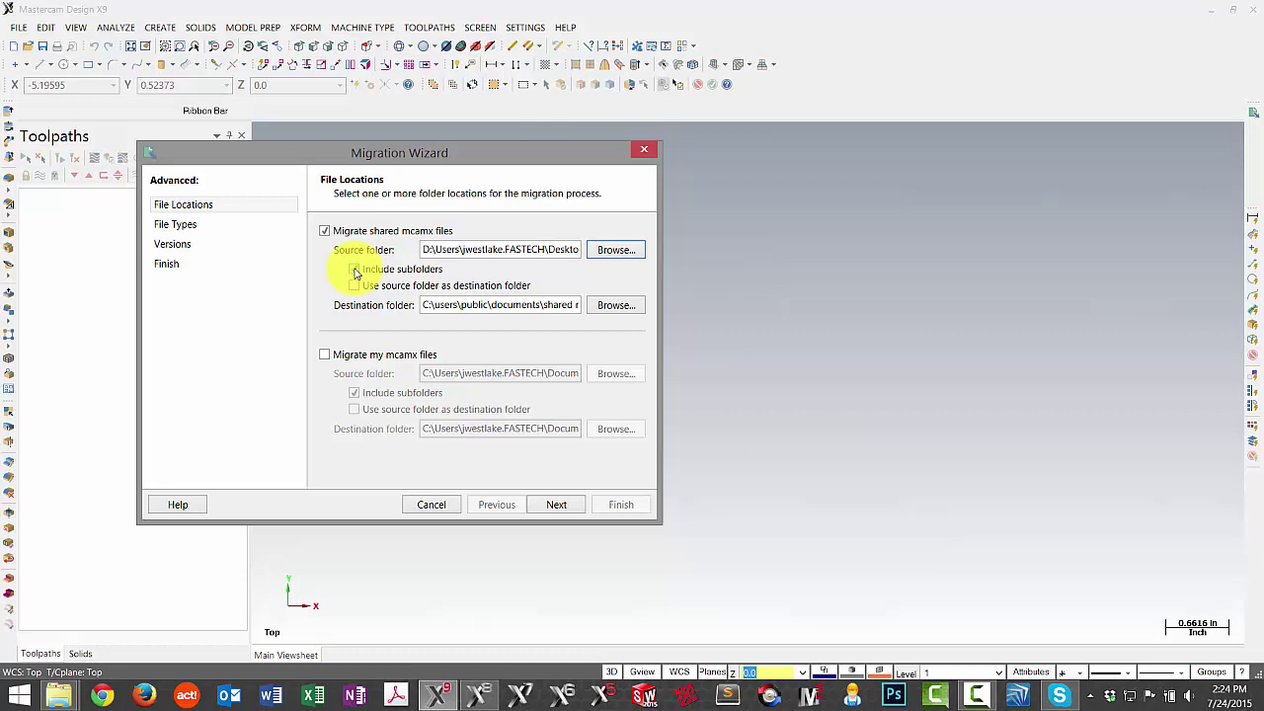
{"action": "left_click", "coordinate": [355, 270]}
Step: On File Types, uncheck part, Access database, VB script, nesting sheet length and miscellaneous data files
{"action": "left_click", "coordinate": [559, 504]}
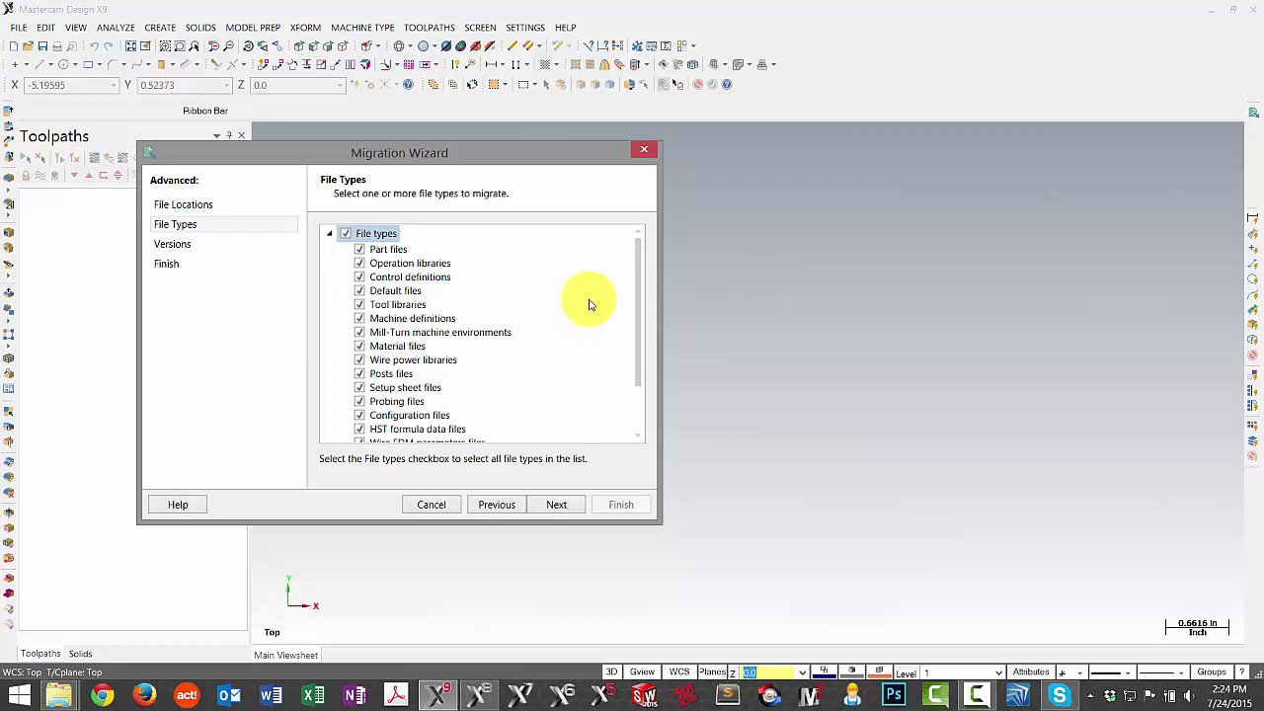
{"action": "mouse_move", "coordinate": [637, 289]}
{"action": "left_mouse_down"}
{"action": "mouse_move", "coordinate": [641, 355]}
{"action": "mouse_move", "coordinate": [643, 271]}
{"action": "left_mouse_up"}
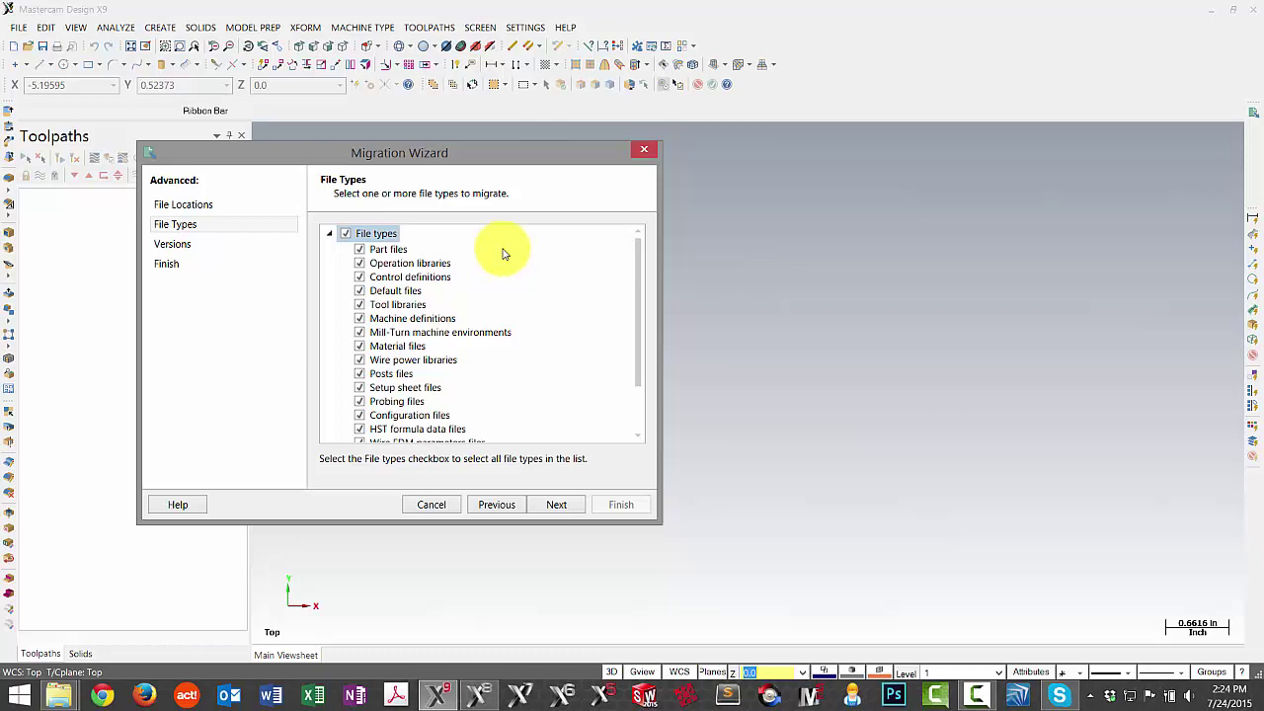
{"action": "left_click", "coordinate": [359, 250]}
{"action": "left_click_drag", "start_coordinate": [637, 277], "coordinate": [640, 352]}
{"action": "left_click", "coordinate": [358, 434]}
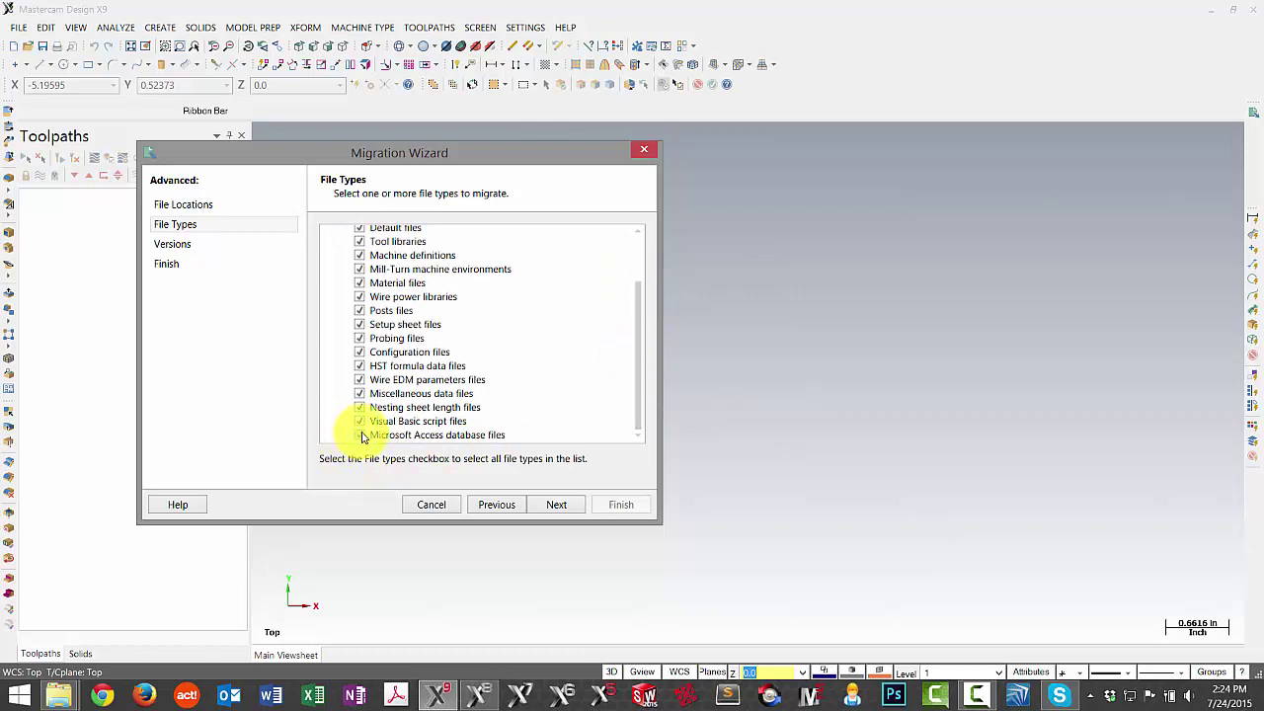
{"action": "left_click", "coordinate": [358, 420]}
{"action": "left_click", "coordinate": [358, 407]}
{"action": "left_click", "coordinate": [359, 385]}
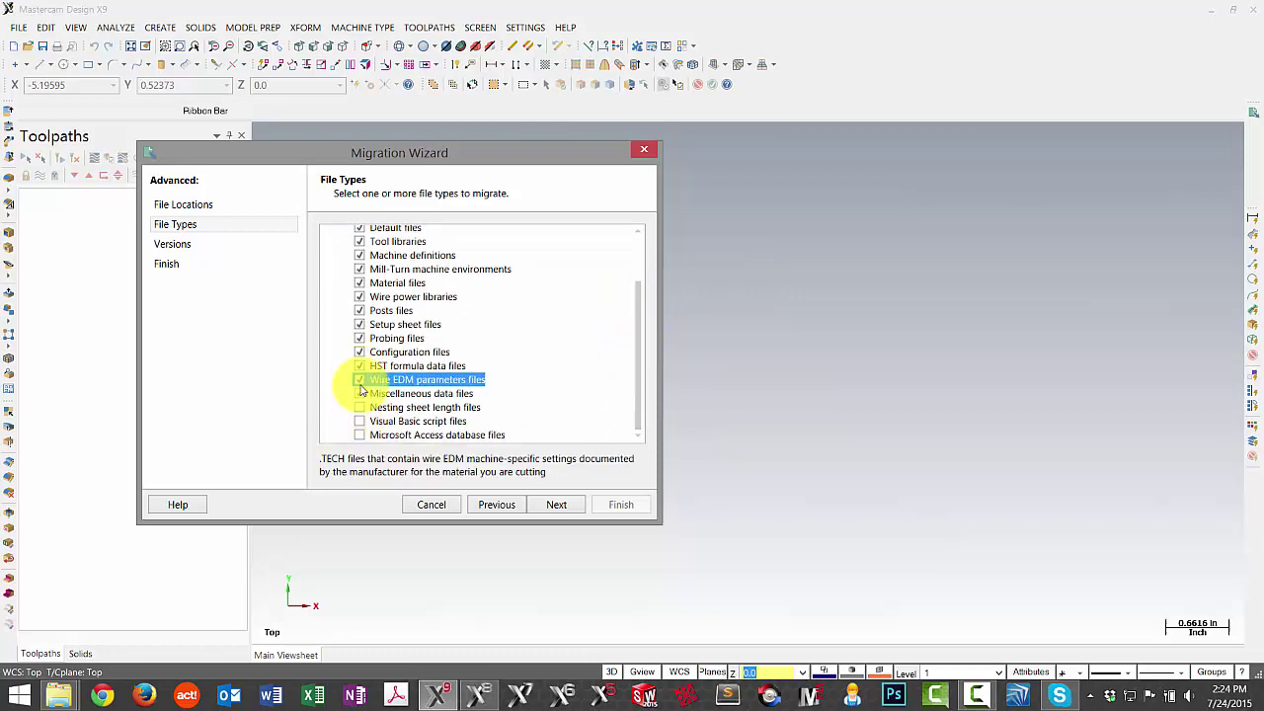
Step: Also uncheck Wire EDM, HST formula, setup sheet, wire power library and Material files
{"action": "left_click", "coordinate": [358, 365]}
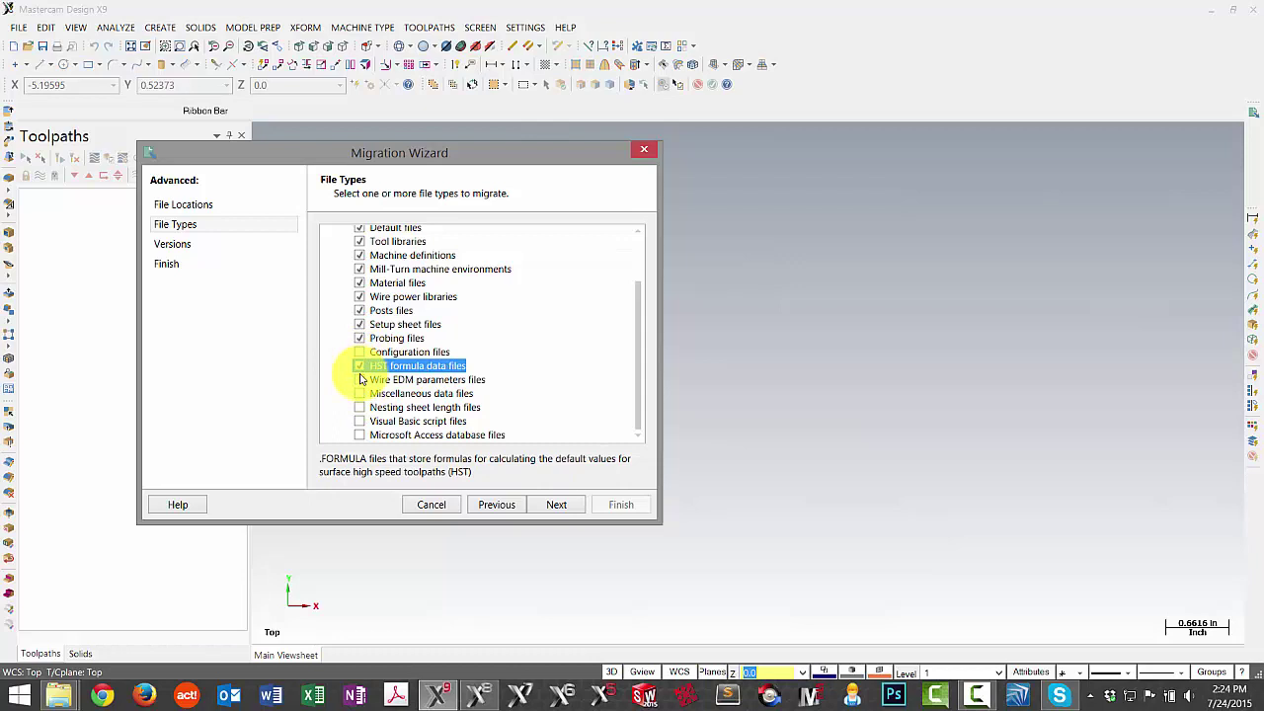
{"action": "left_click", "coordinate": [358, 365]}
{"action": "left_click", "coordinate": [358, 324]}
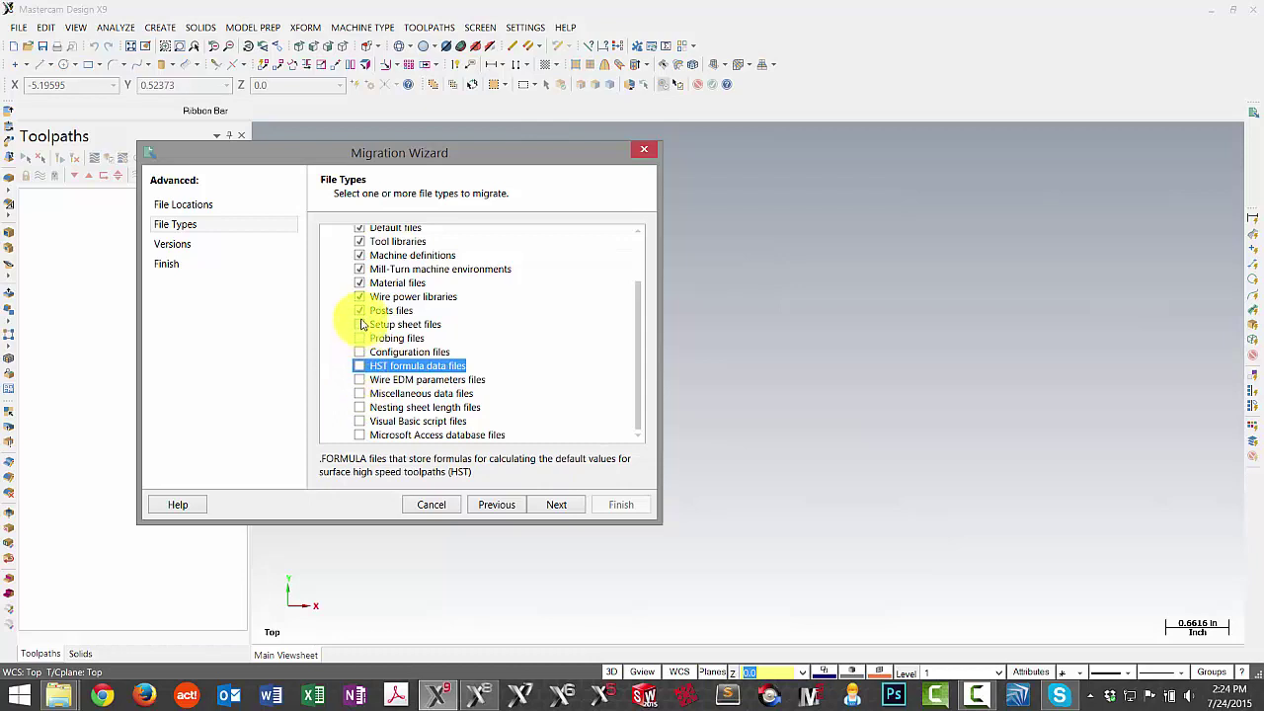
{"action": "left_click", "coordinate": [358, 296]}
{"action": "scroll", "coordinate": [635, 361], "scroll_direction": "up", "scroll_amount": 3}
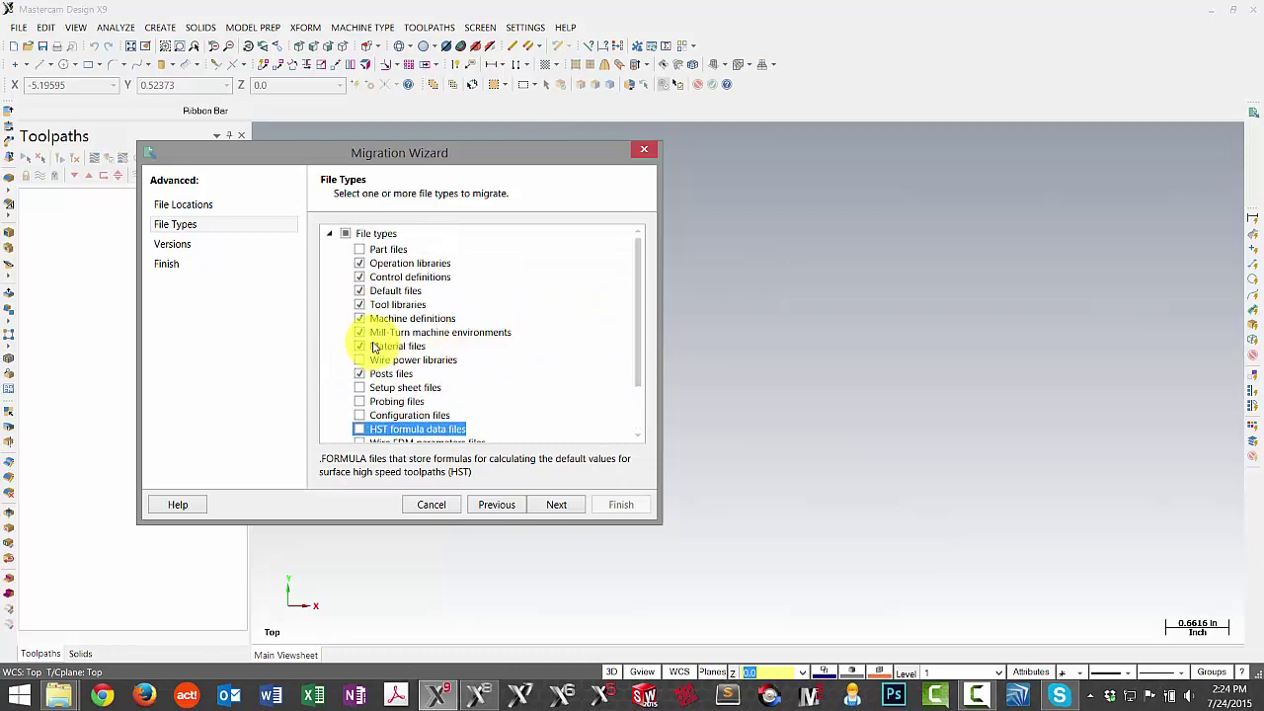
{"action": "left_click", "coordinate": [378, 348]}
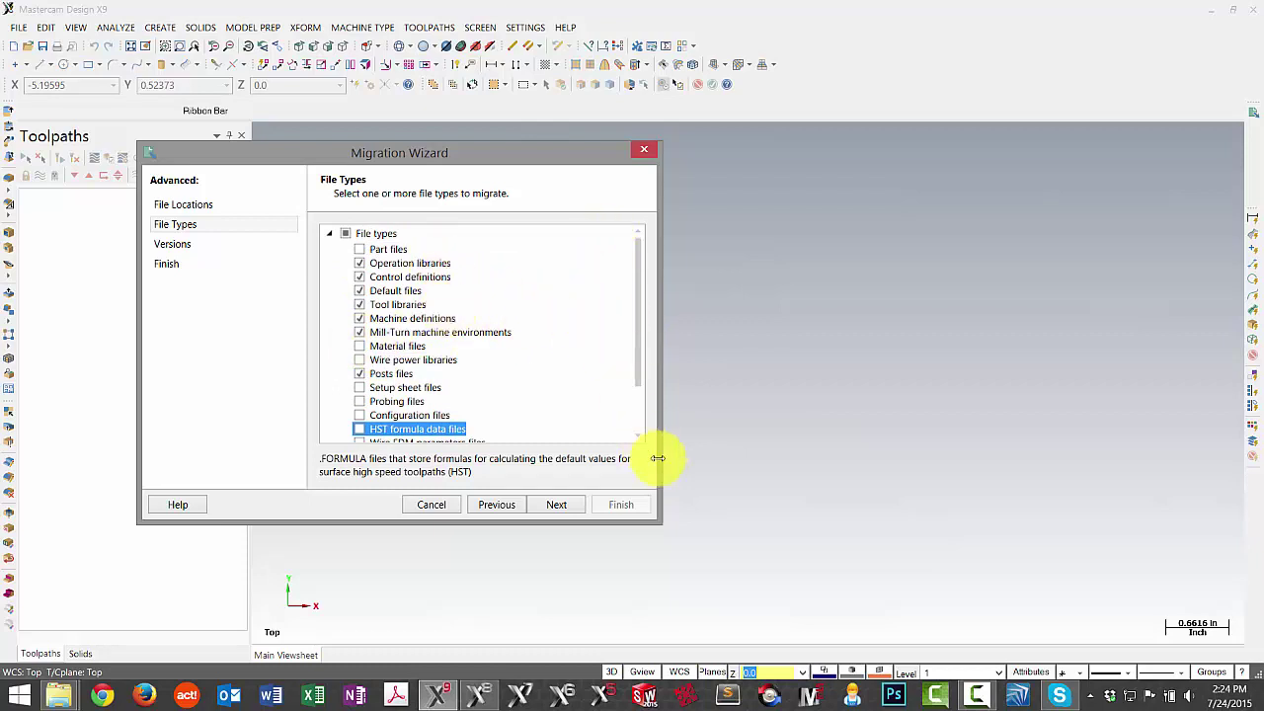
Step: Keep X8, X7 and X6 selected and run the migration until the update completes
{"action": "left_click", "coordinate": [558, 506]}
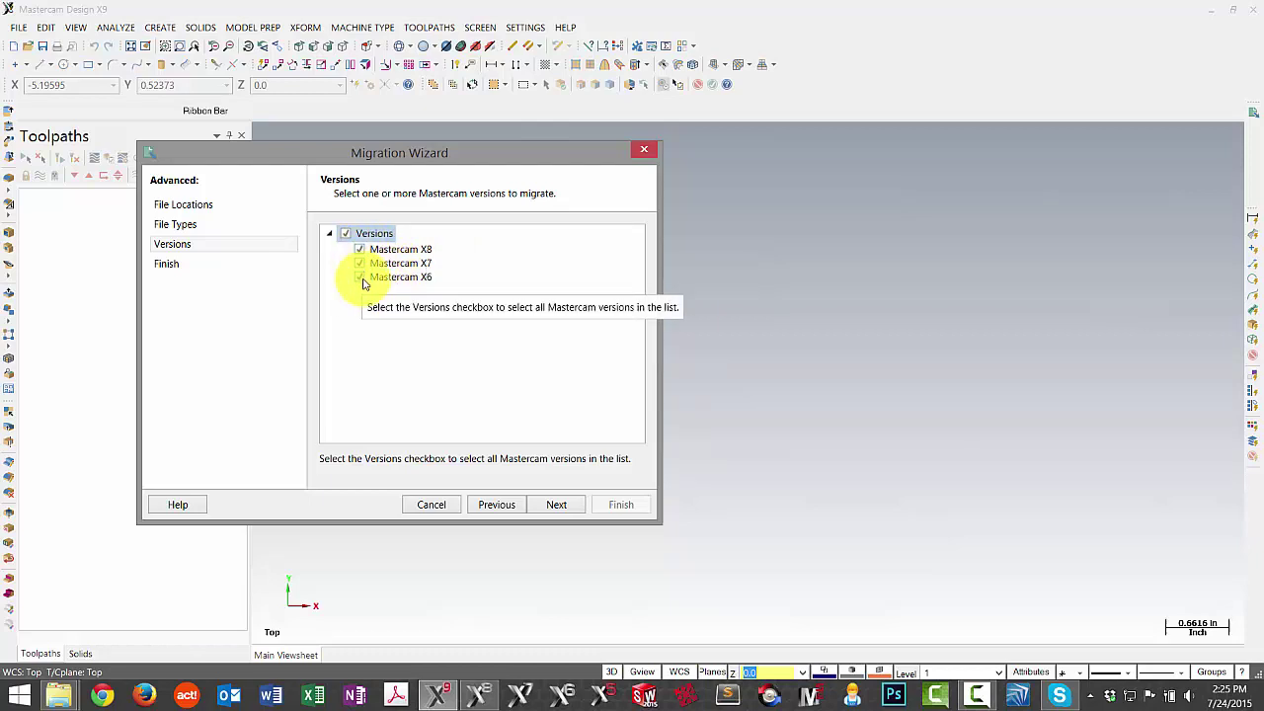
{"action": "left_click", "coordinate": [557, 504]}
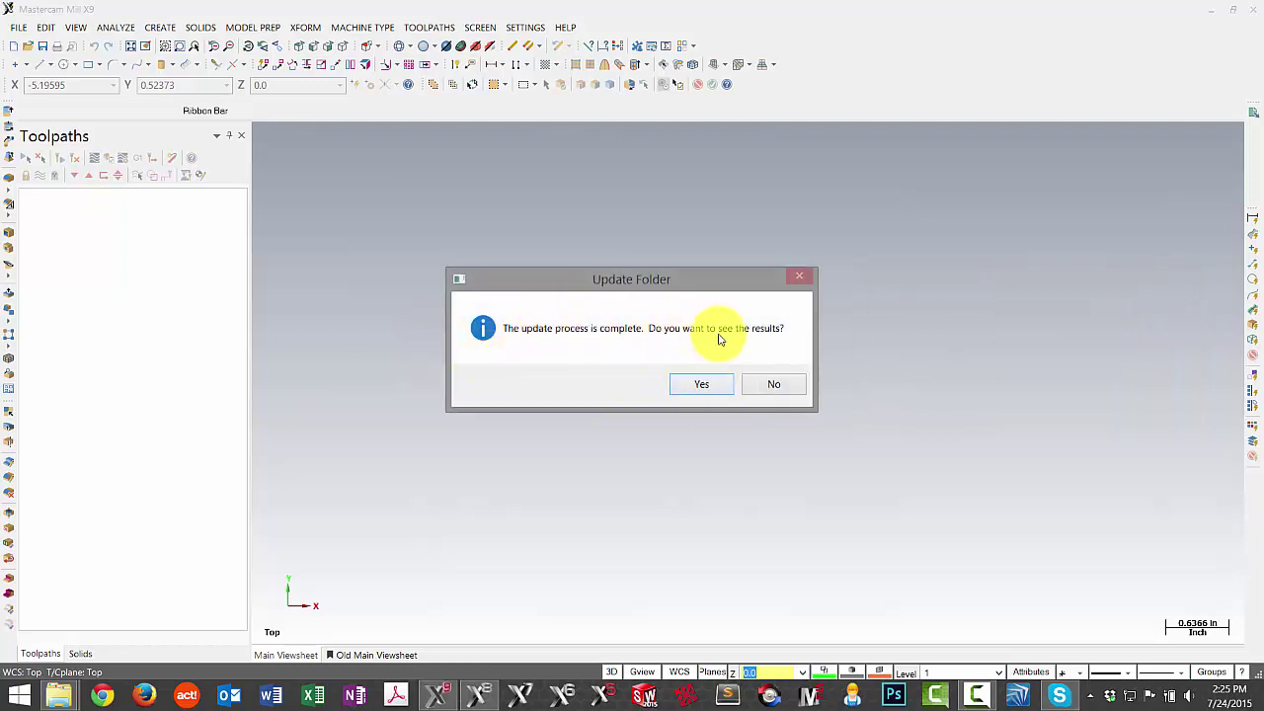
Step: Skip the results and add FADAL 4X MILL_FANUC OIMD and OKUMA 4X HMC_OSP300M to the Mill menu
{"action": "left_click", "coordinate": [775, 386]}
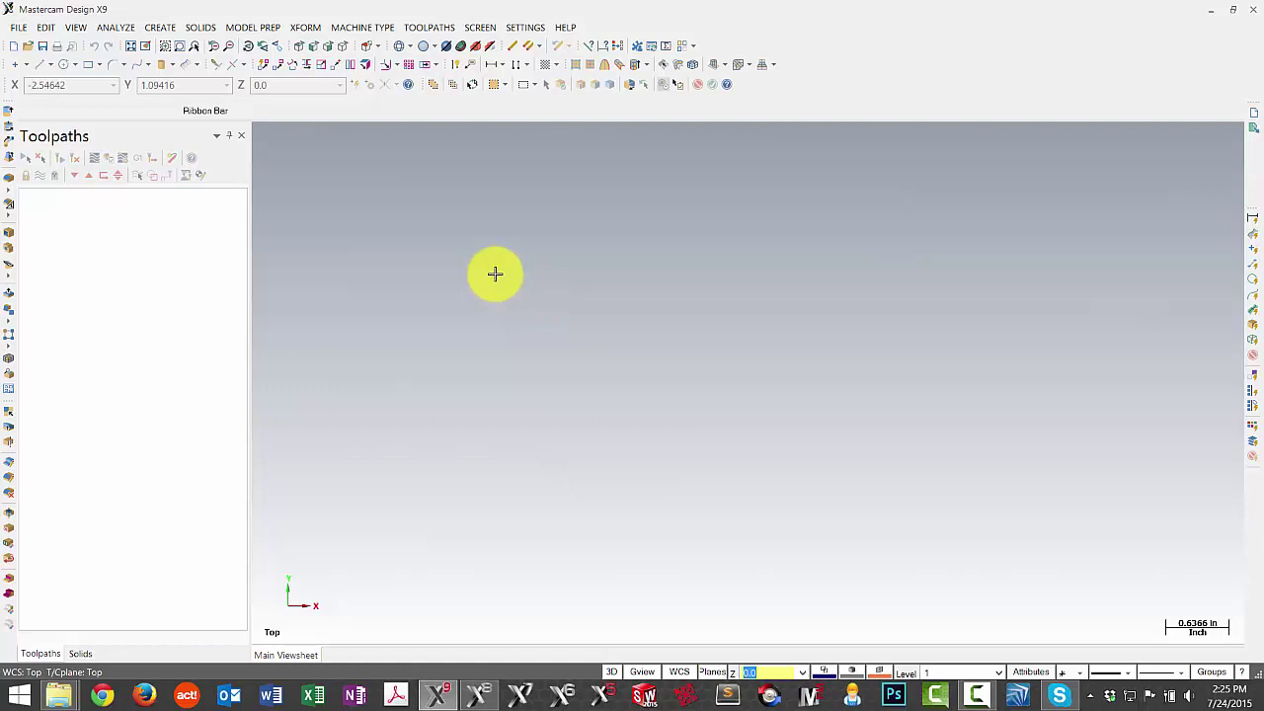
{"action": "left_click", "coordinate": [366, 28]}
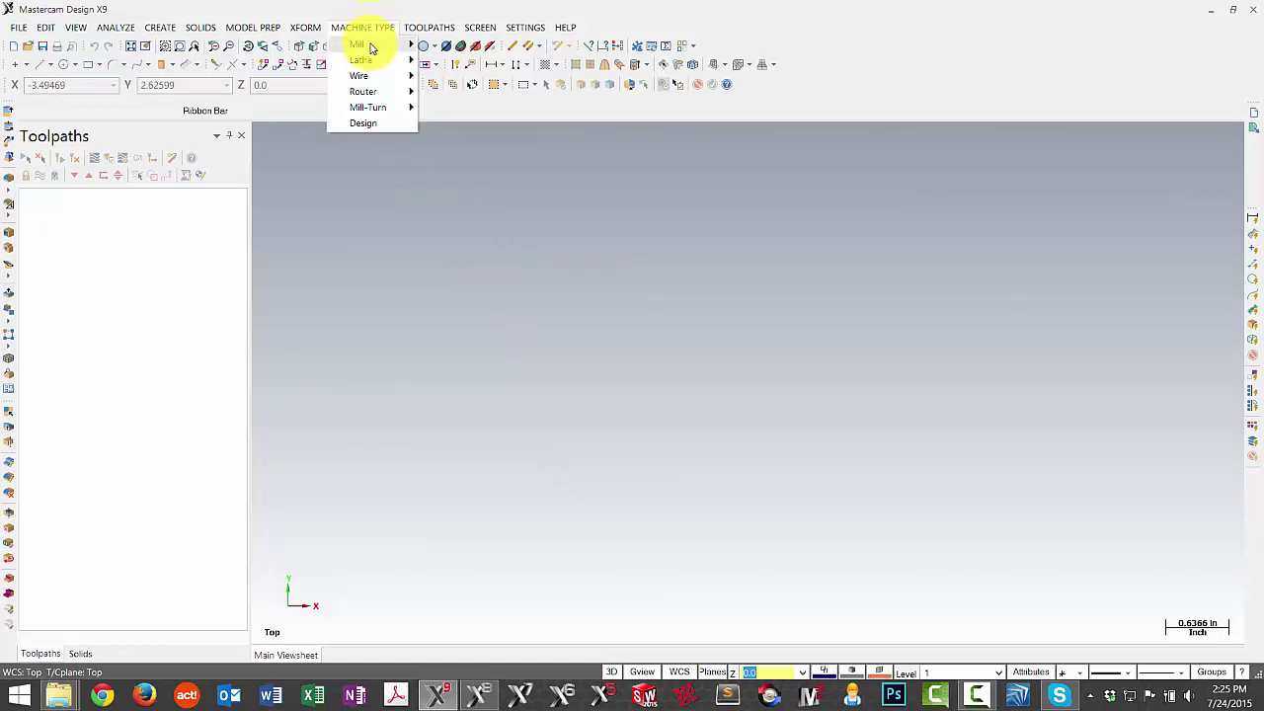
{"action": "mouse_move", "coordinate": [371, 49]}
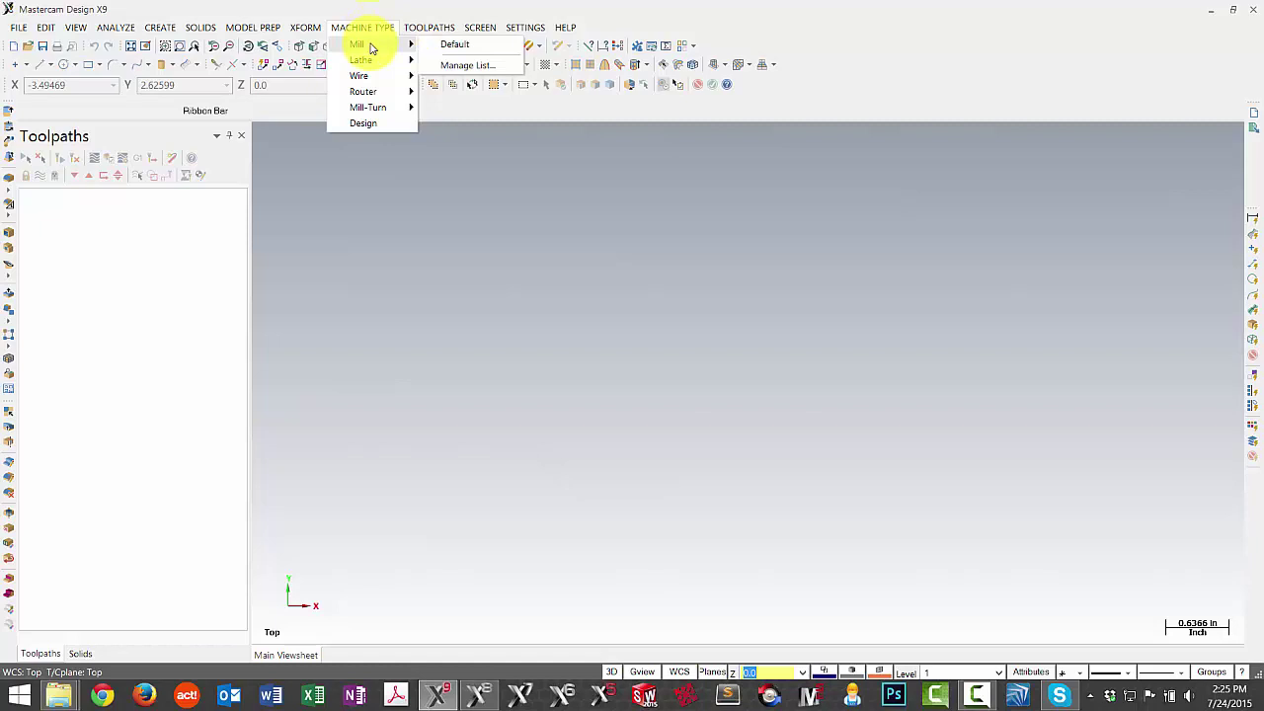
{"action": "left_click", "coordinate": [484, 71]}
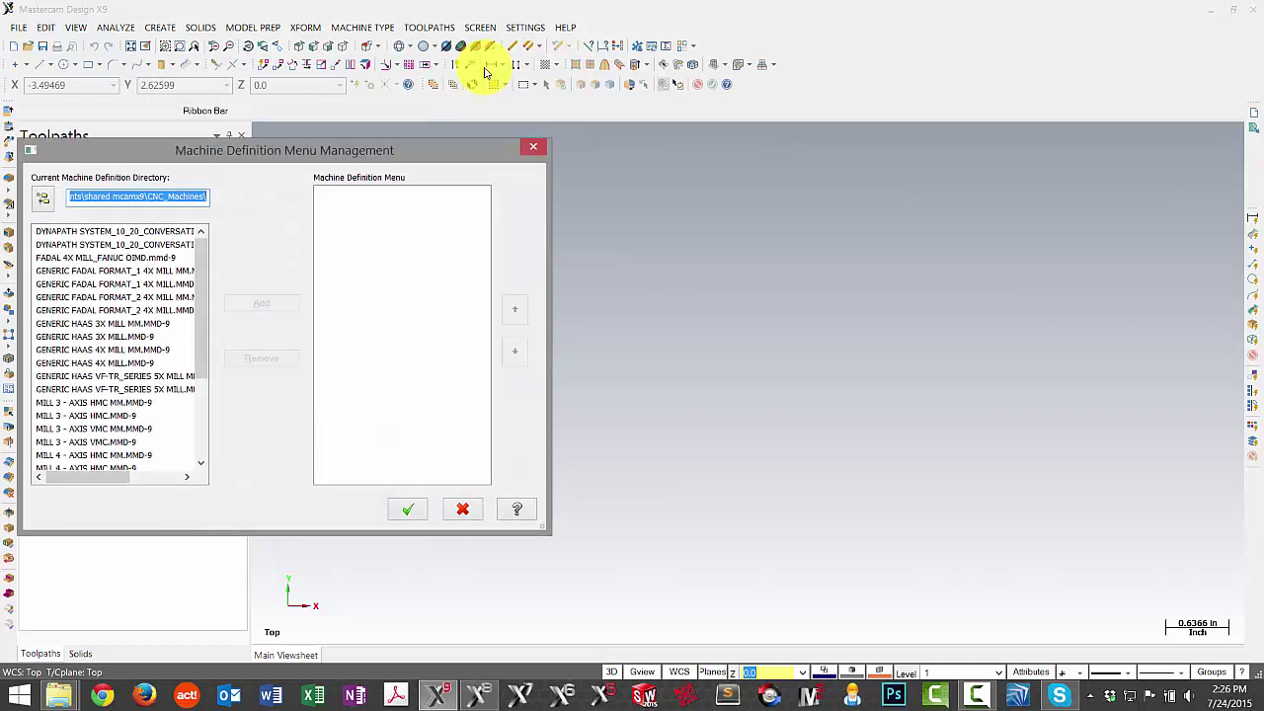
{"action": "left_click_drag", "start_coordinate": [542, 145], "coordinate": [561, 141]}
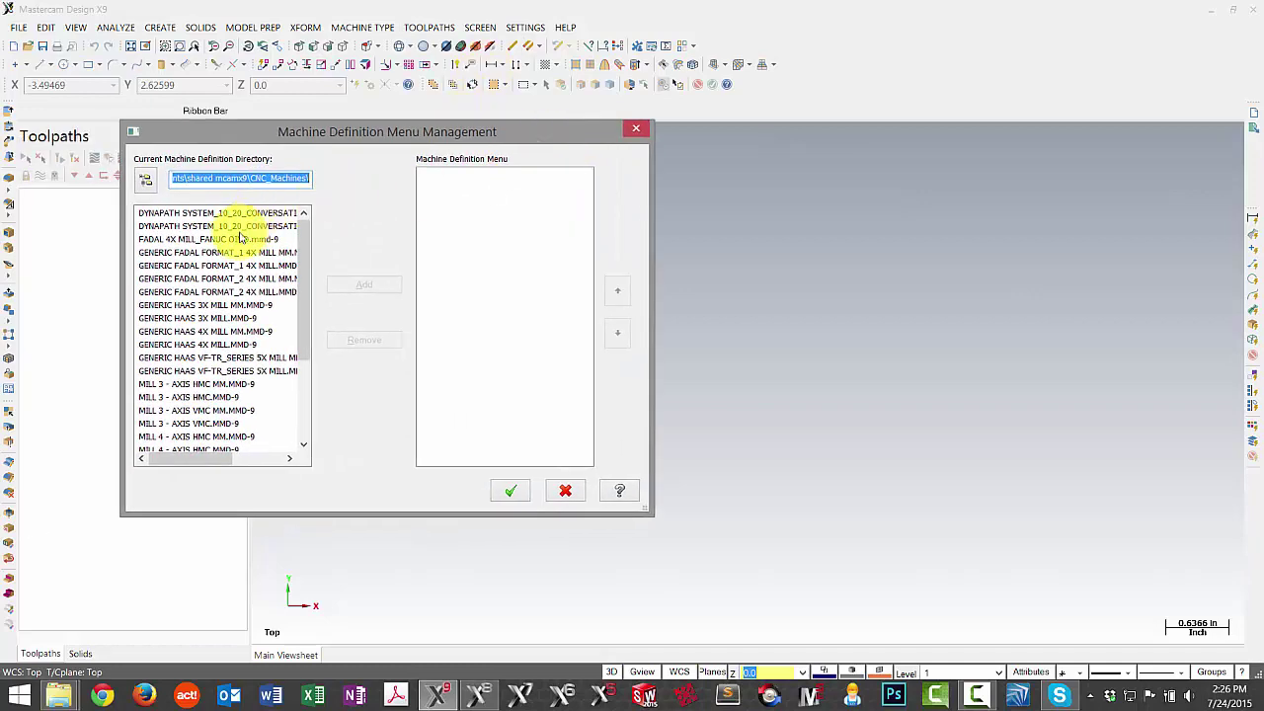
{"action": "left_click", "coordinate": [205, 240]}
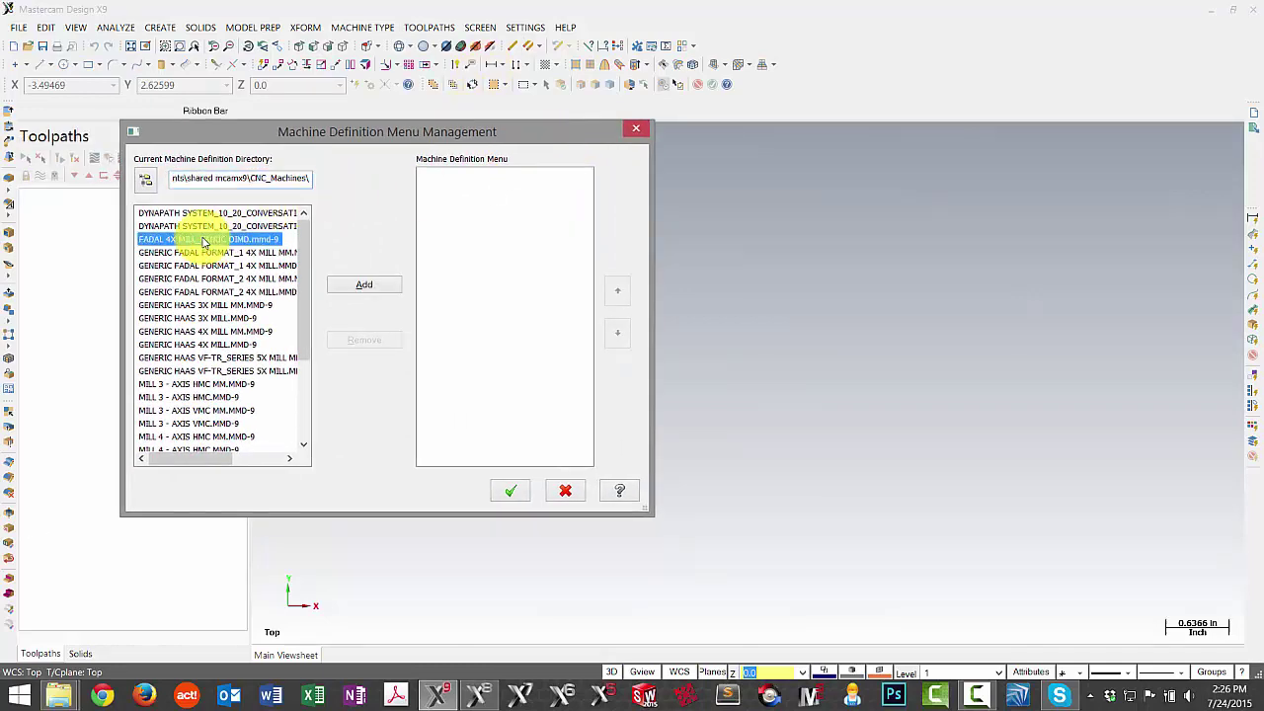
{"action": "left_click", "coordinate": [348, 285]}
{"action": "left_click_drag", "start_coordinate": [303, 288], "coordinate": [301, 361]}
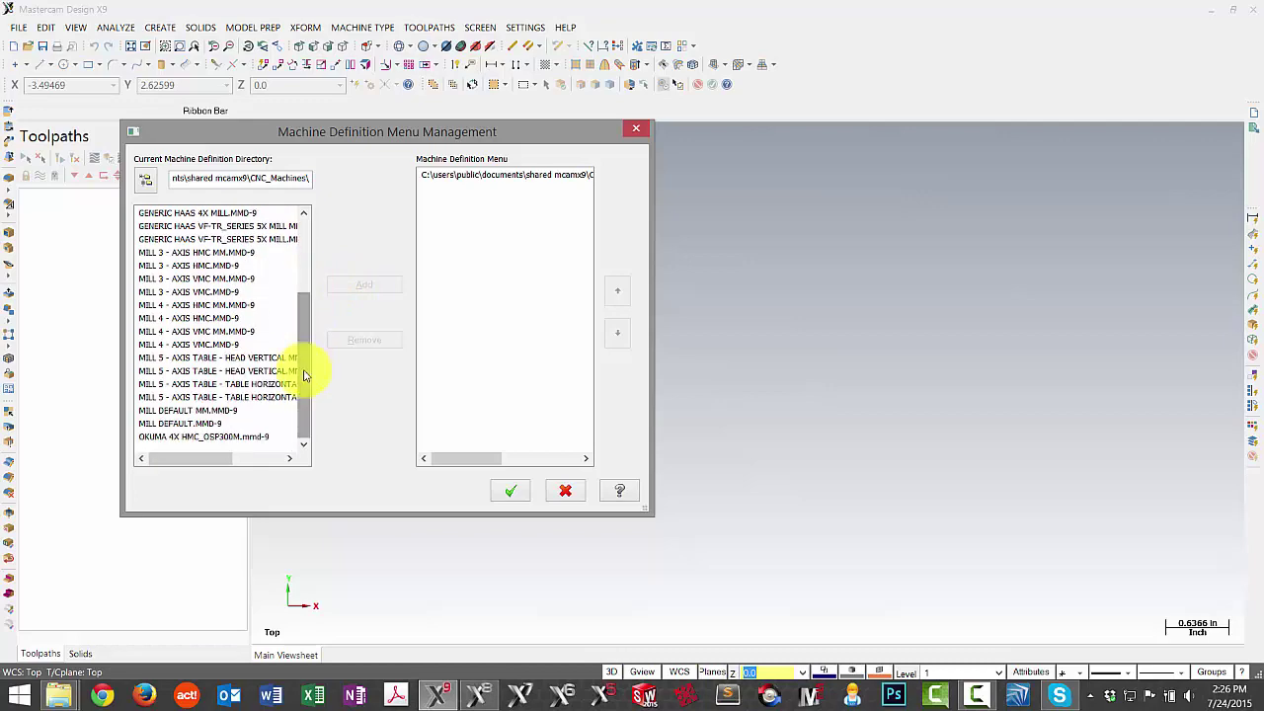
{"action": "left_click", "coordinate": [237, 436]}
{"action": "left_click", "coordinate": [383, 286]}
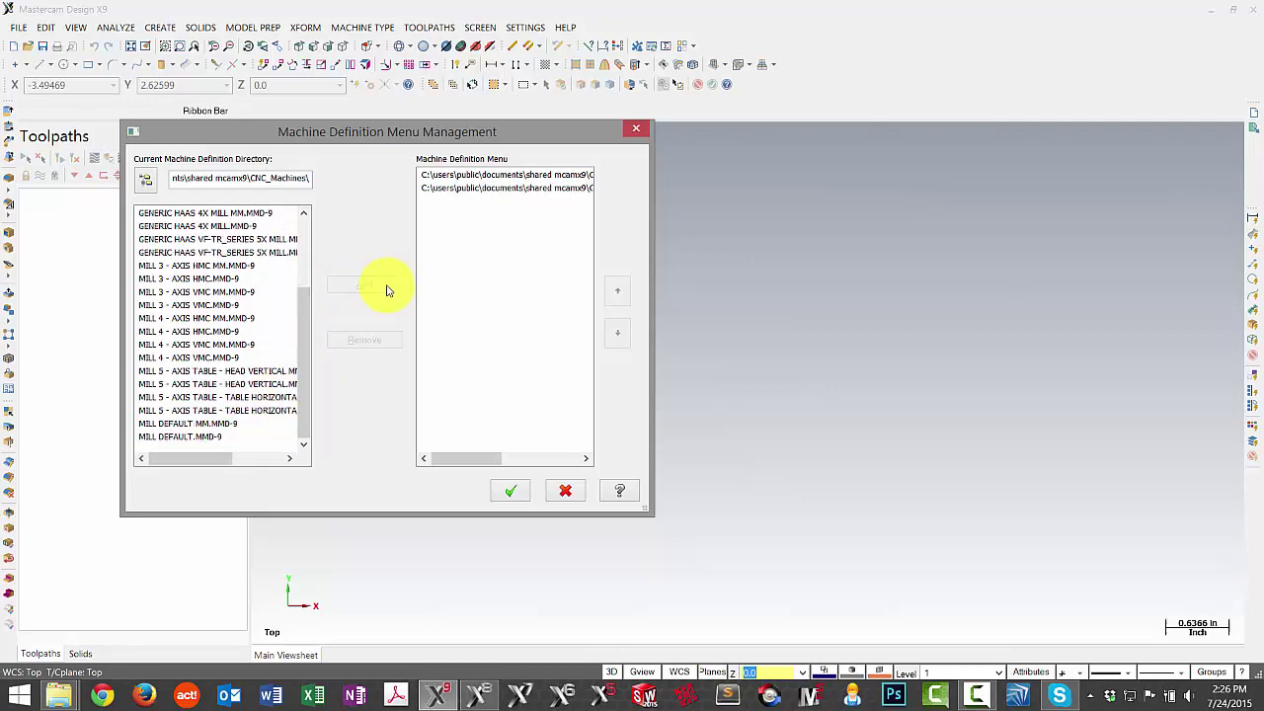
{"action": "left_click", "coordinate": [513, 494]}
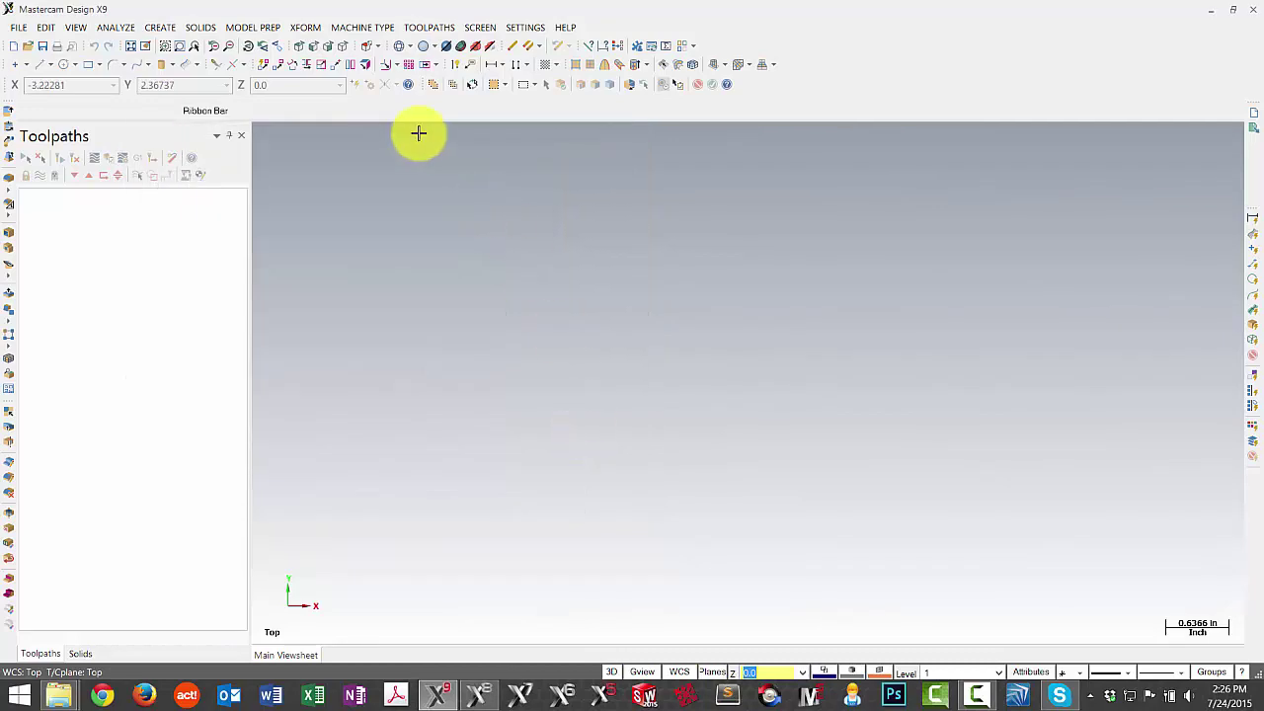
Step: Add the EMCO_840D definition to the Lathe machine menu
{"action": "left_click", "coordinate": [361, 28]}
{"action": "mouse_move", "coordinate": [380, 59]}
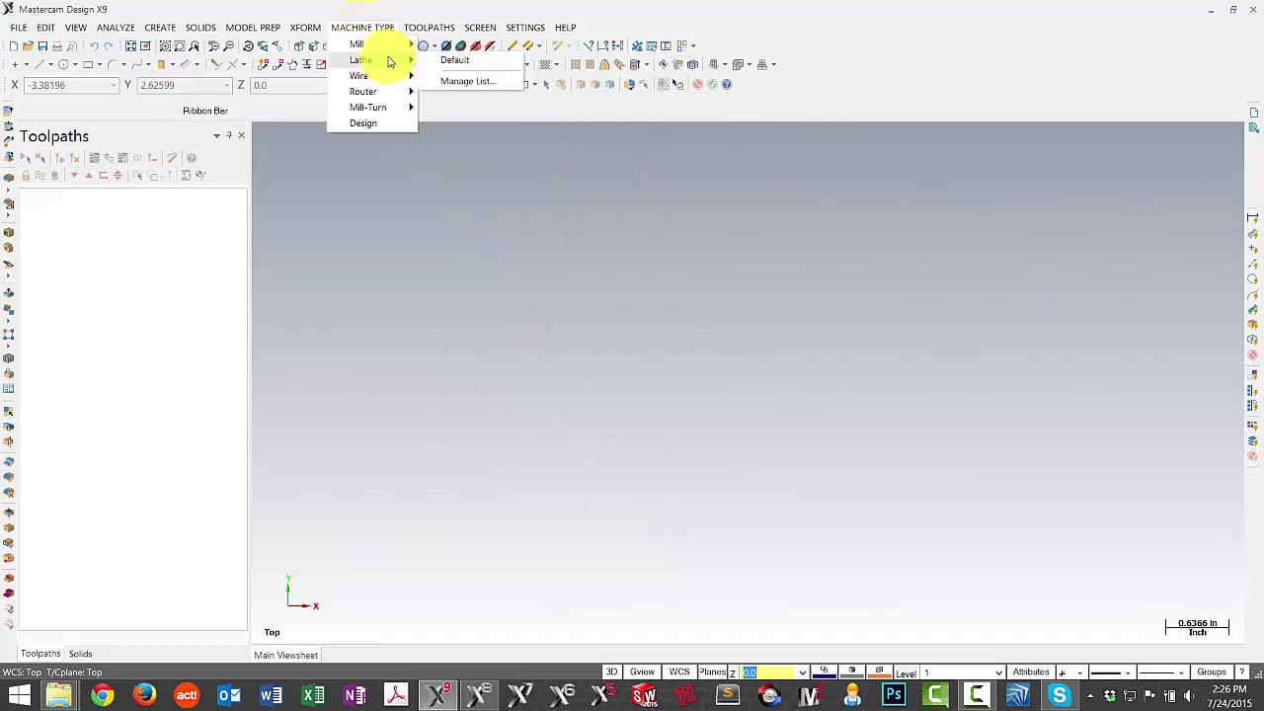
{"action": "left_click", "coordinate": [474, 82]}
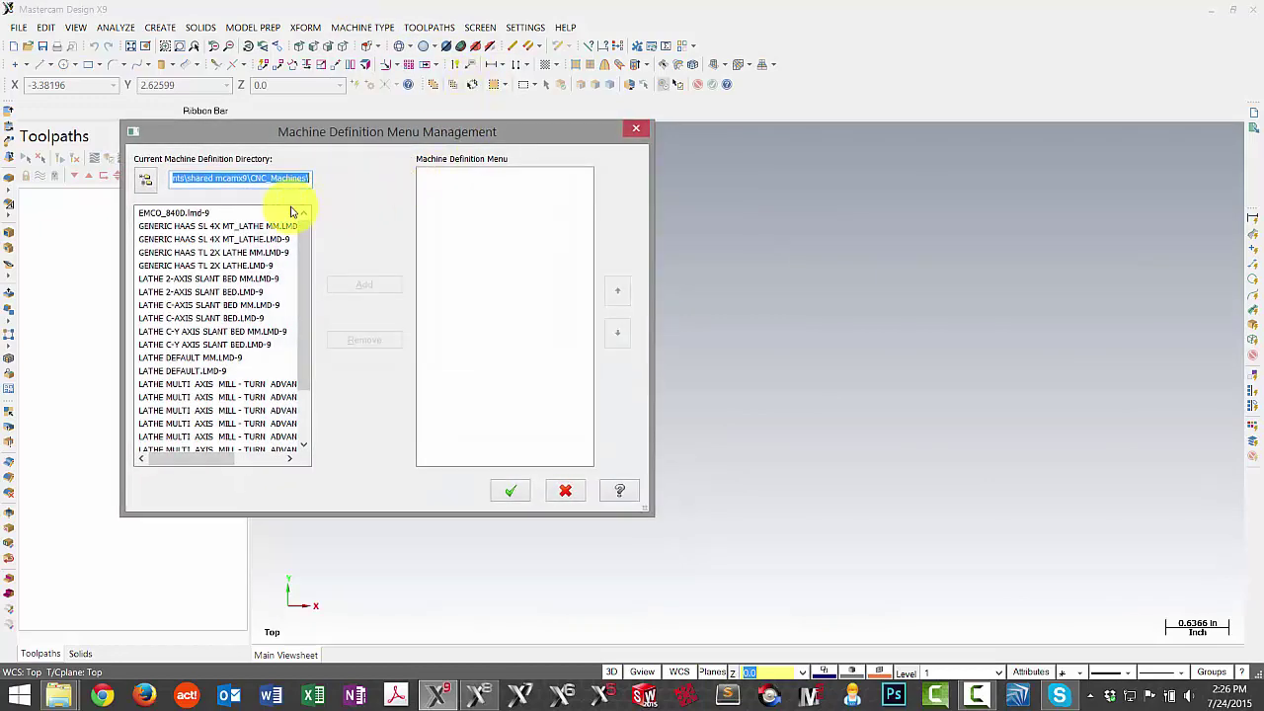
{"action": "left_click", "coordinate": [178, 212]}
{"action": "left_click", "coordinate": [365, 286]}
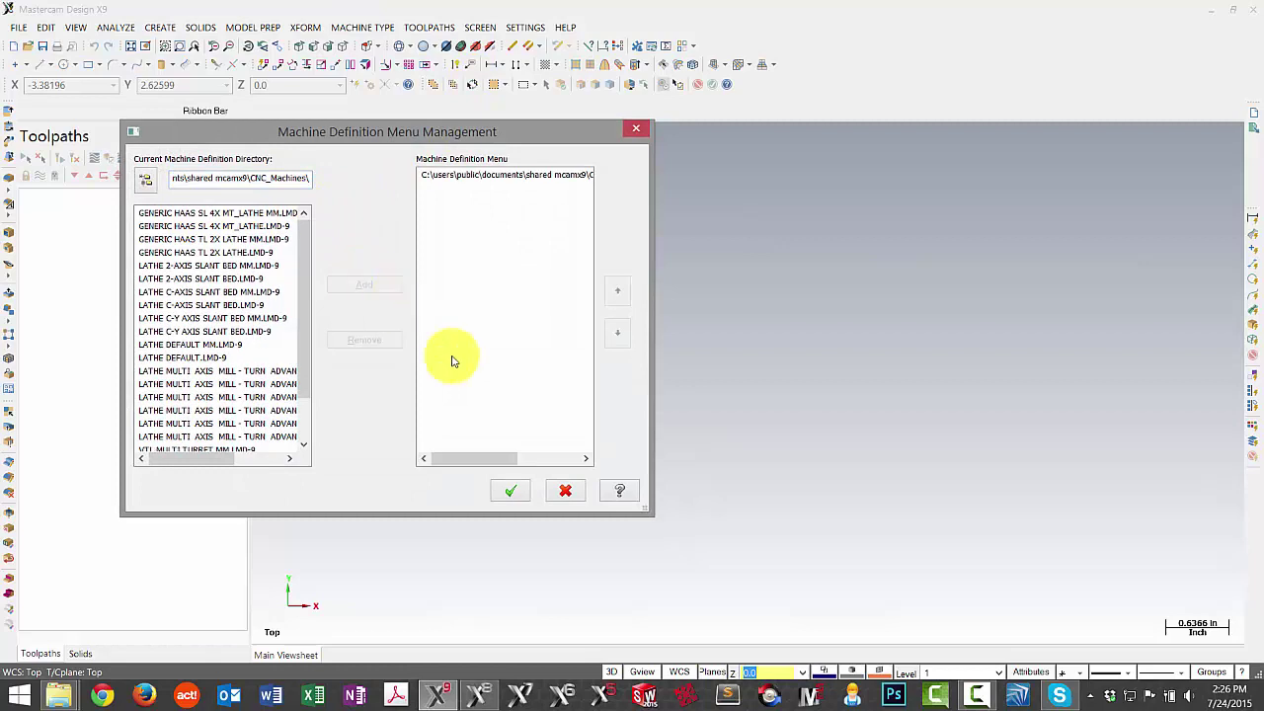
{"action": "left_click", "coordinate": [509, 492]}
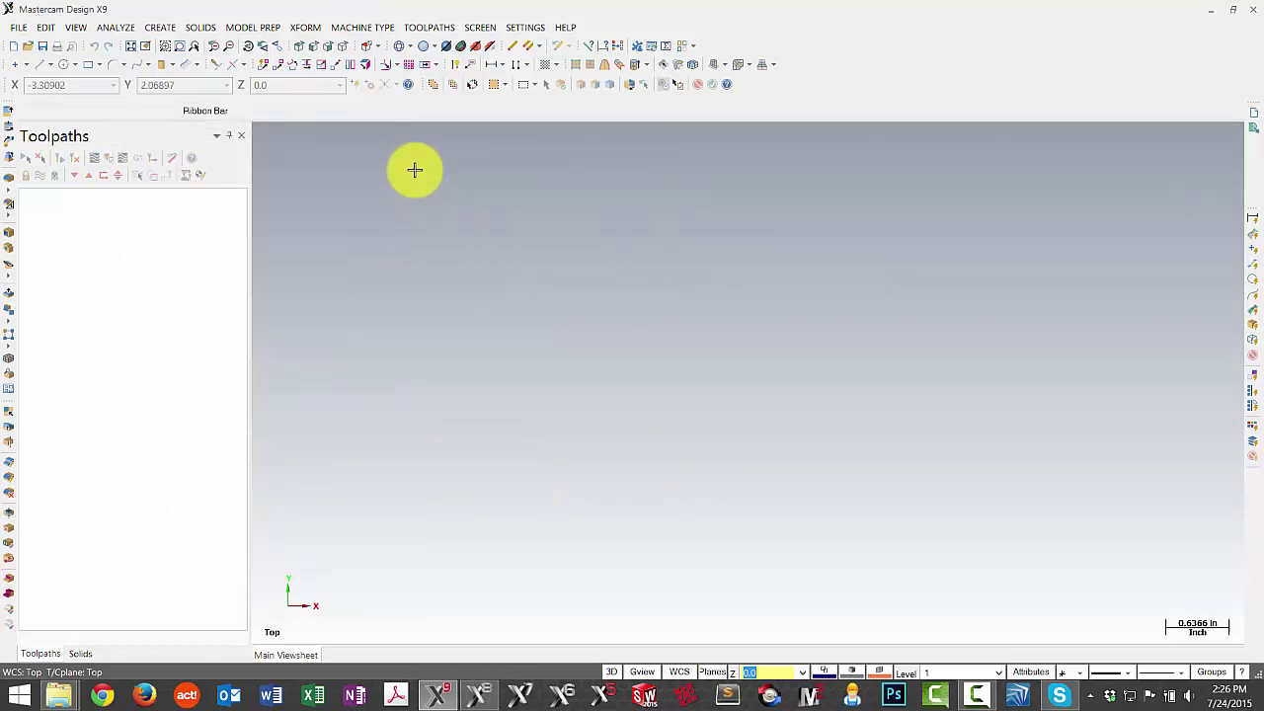
Step: Start a FADAL 4X MILL machine group and open its Files properties showing shared mcamx9 paths
{"action": "left_click", "coordinate": [362, 27]}
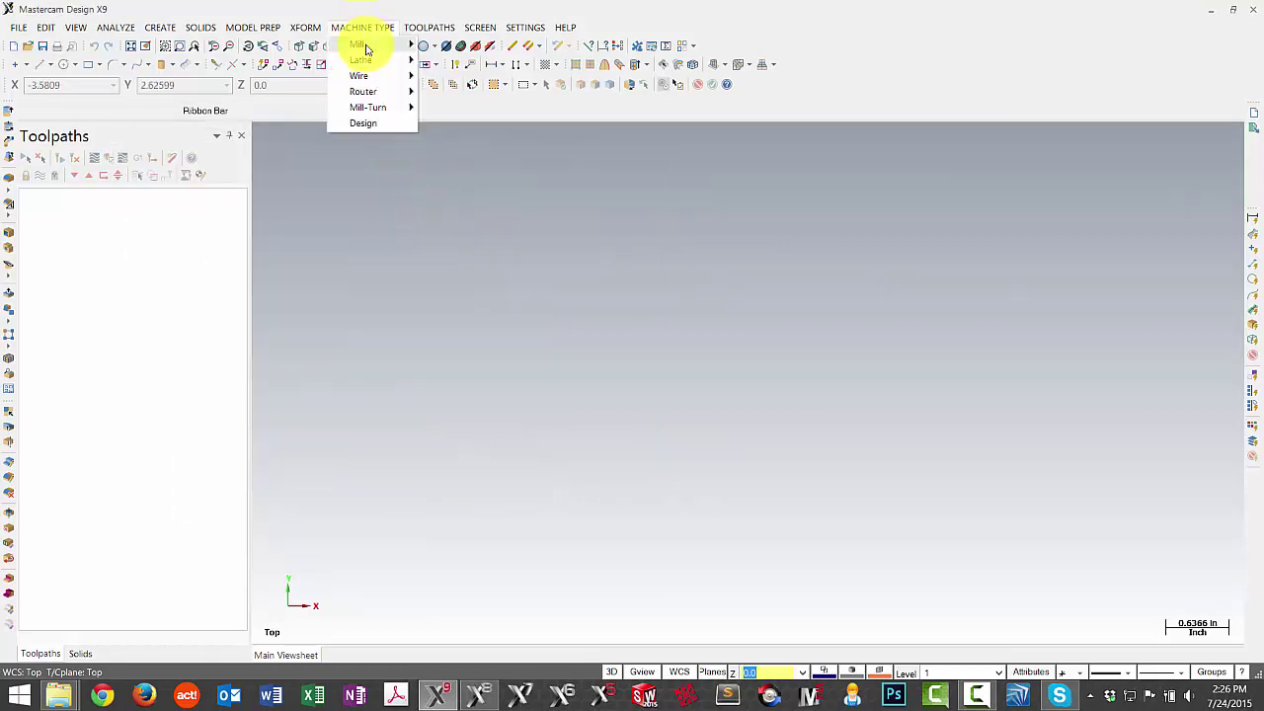
{"action": "mouse_move", "coordinate": [365, 49]}
{"action": "left_click", "coordinate": [479, 59]}
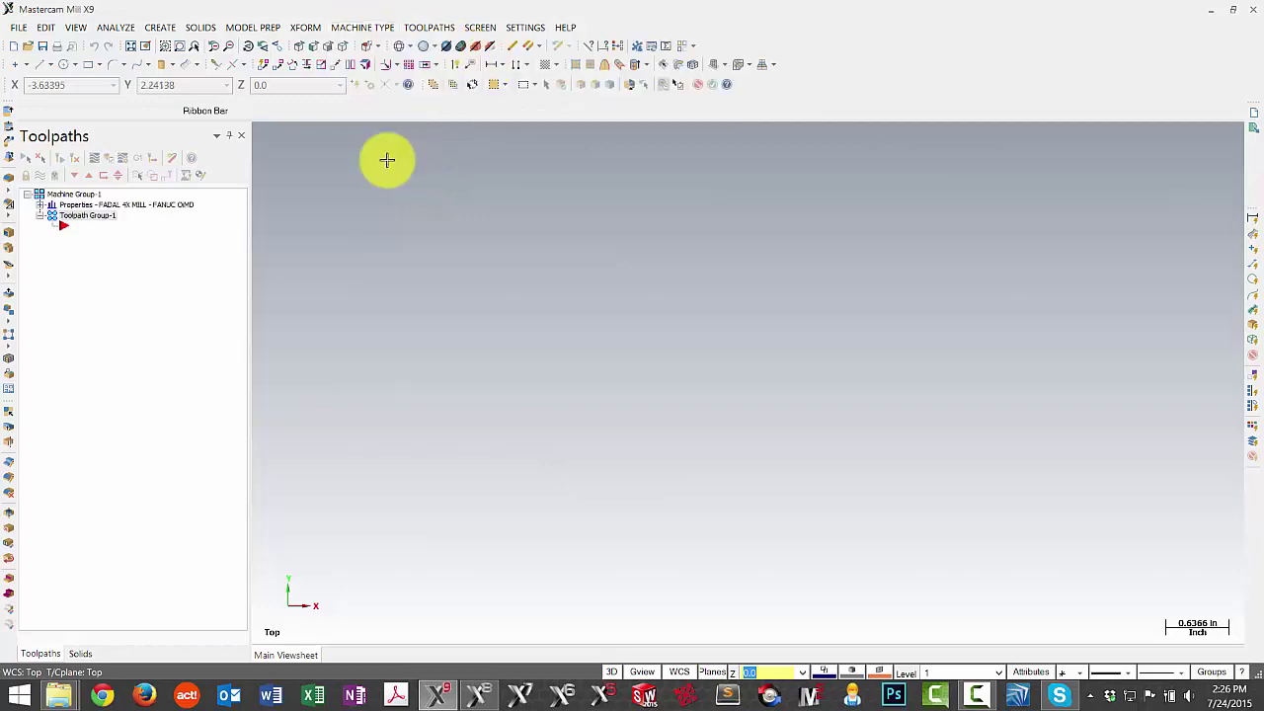
{"action": "left_click", "coordinate": [40, 204]}
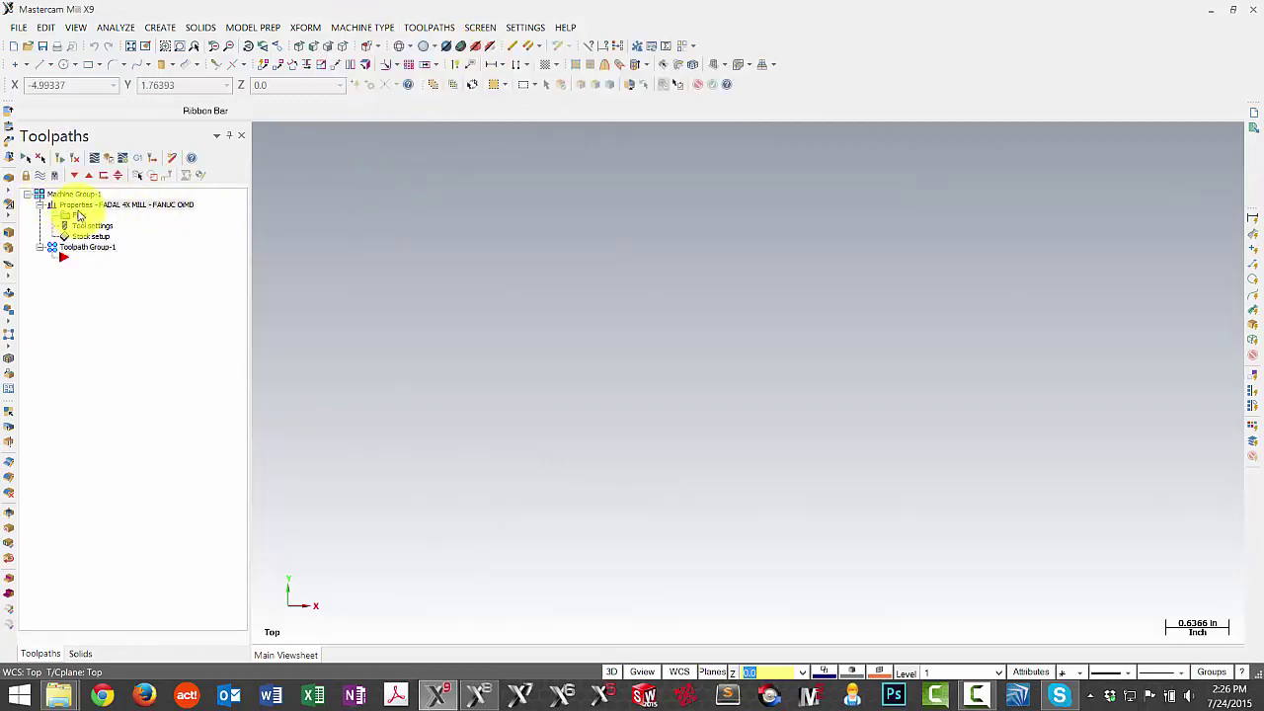
{"action": "left_click", "coordinate": [79, 215]}
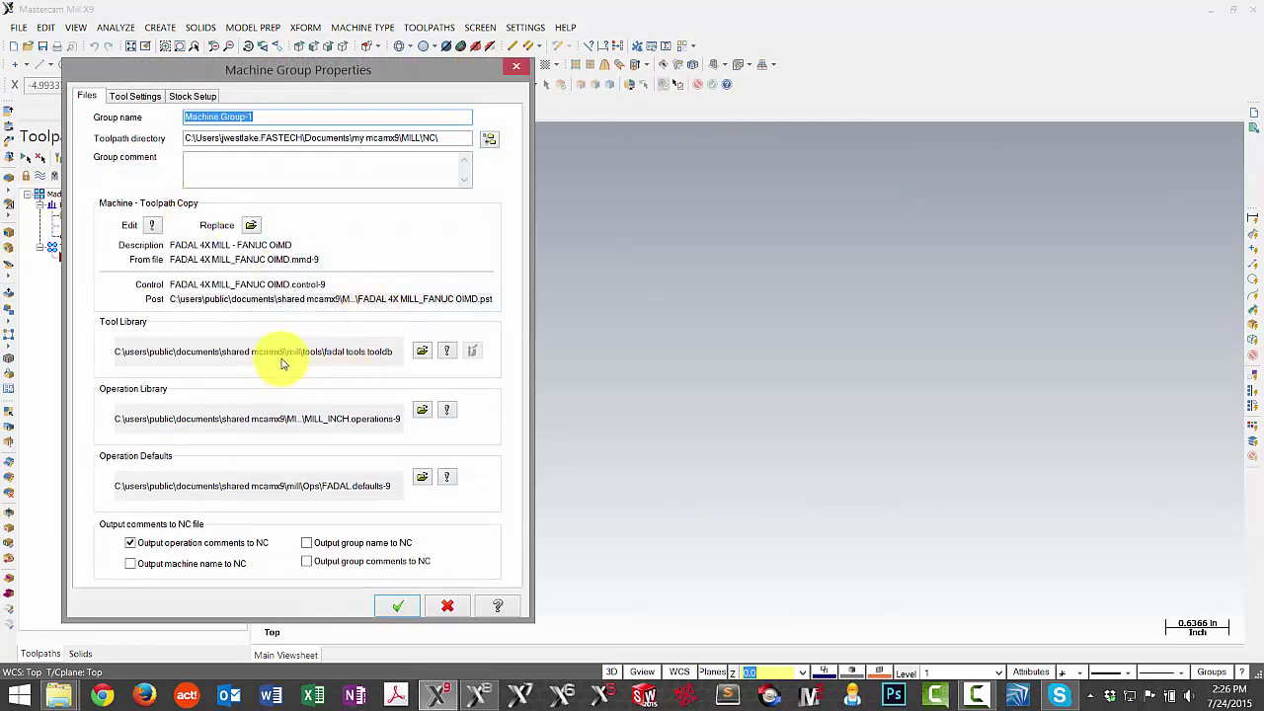